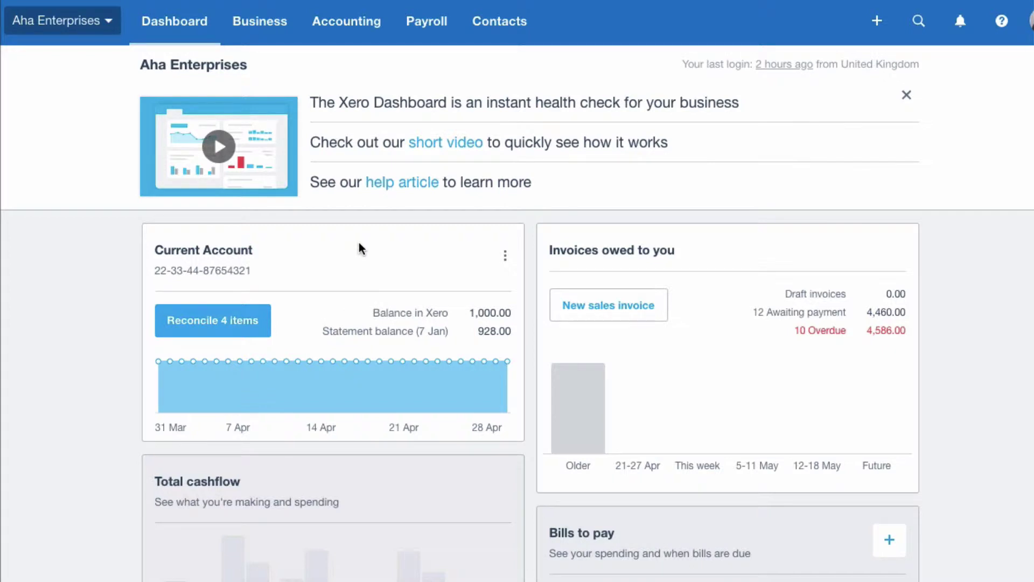
Open the Current Account reconciliation and show options for the 4 Jan Post Office 5.00 line.
scroll(358, 243, "down", 1)
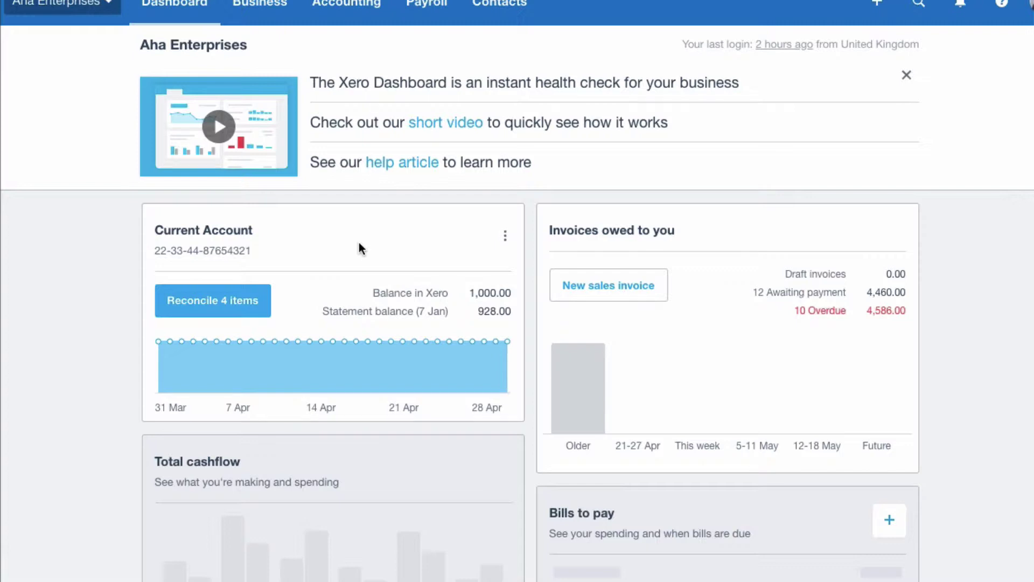
left_click(215, 302)
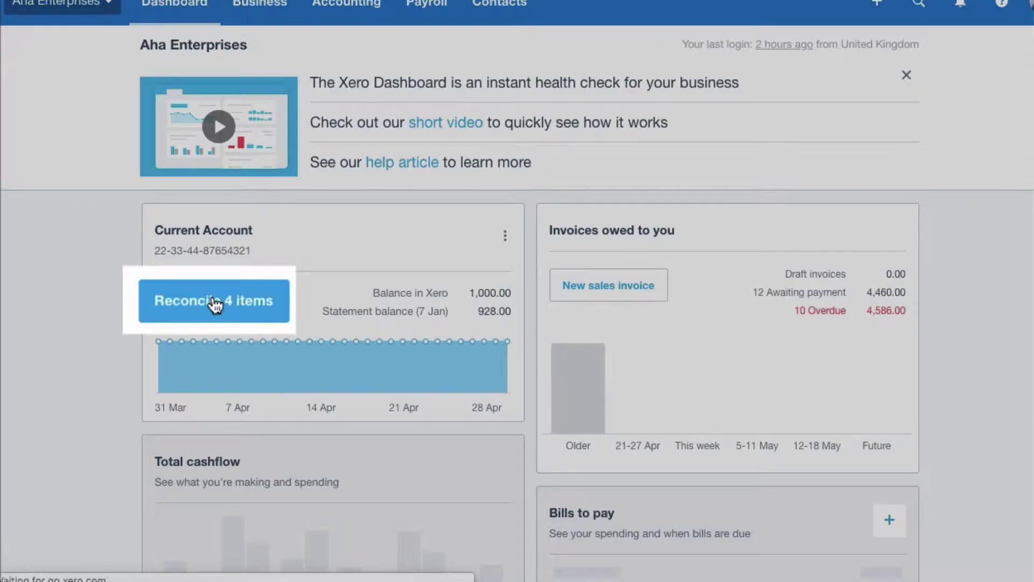
scroll(215, 303, "down", 3)
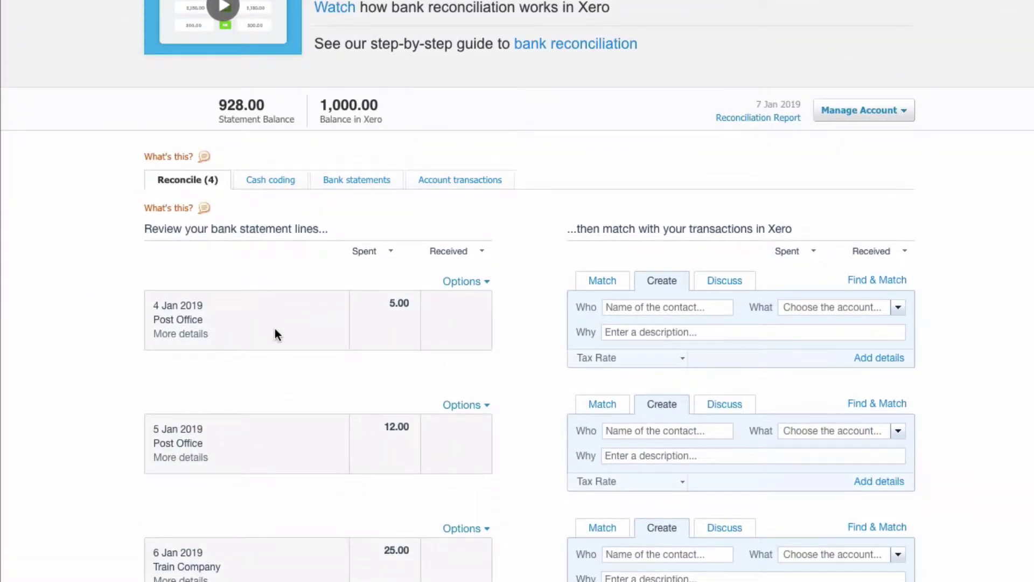
scroll(275, 329, "down", 1)
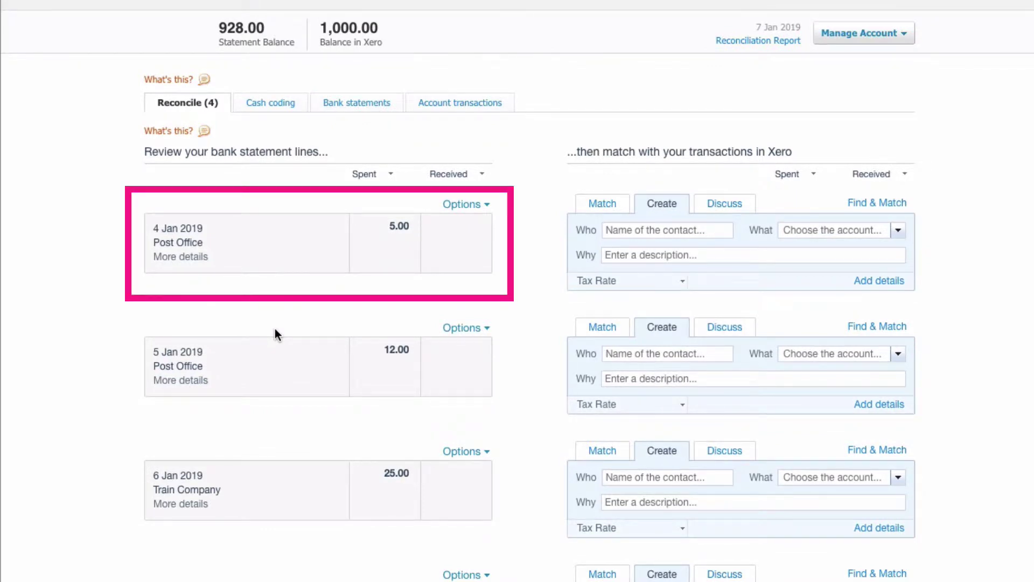
left_click(486, 205)
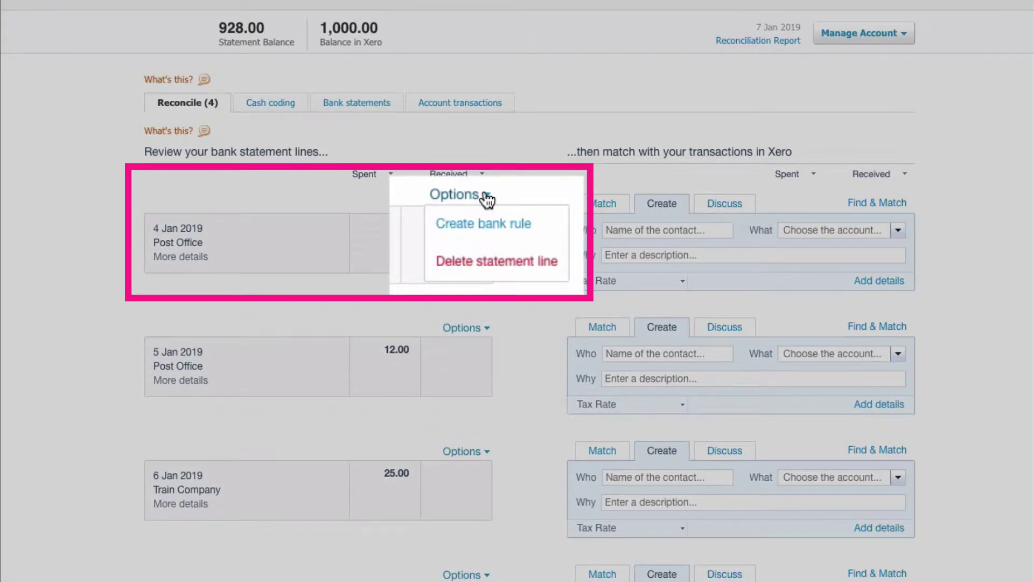
Start a bank rule from the Post Office line with Post Office as the contact.
left_click(466, 228)
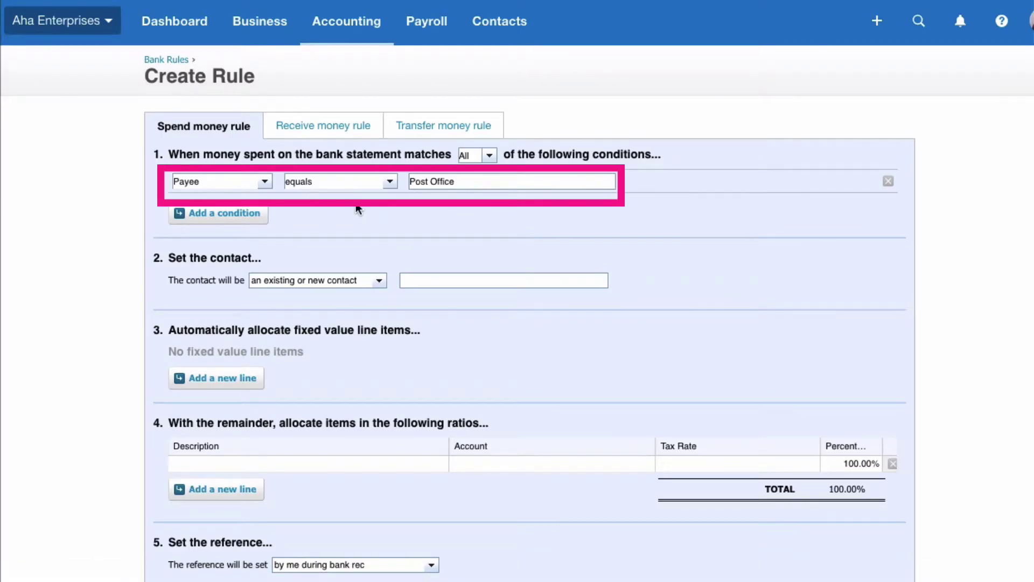
scroll(358, 208, "down", 3)
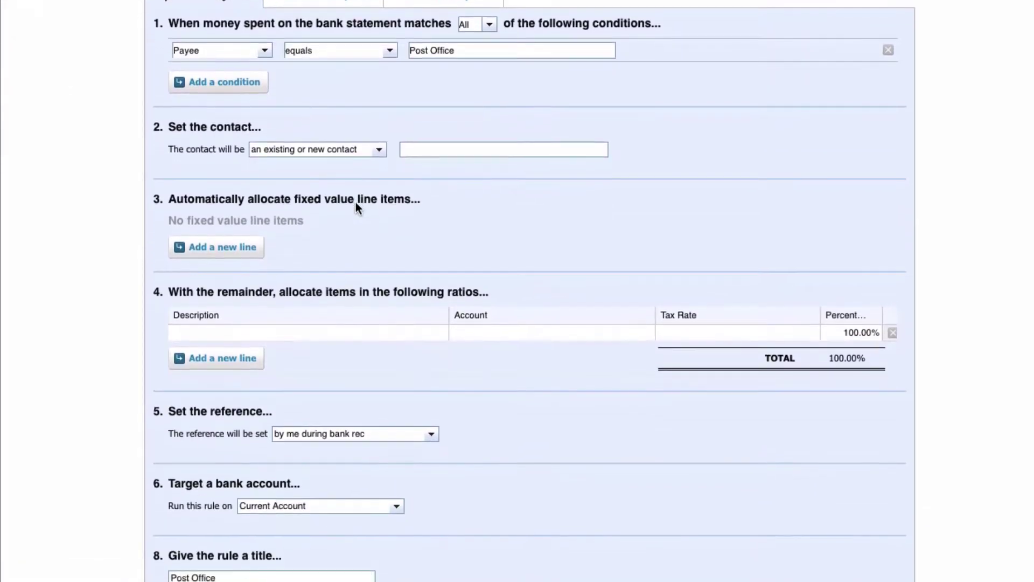
left_click(421, 153)
type("P")
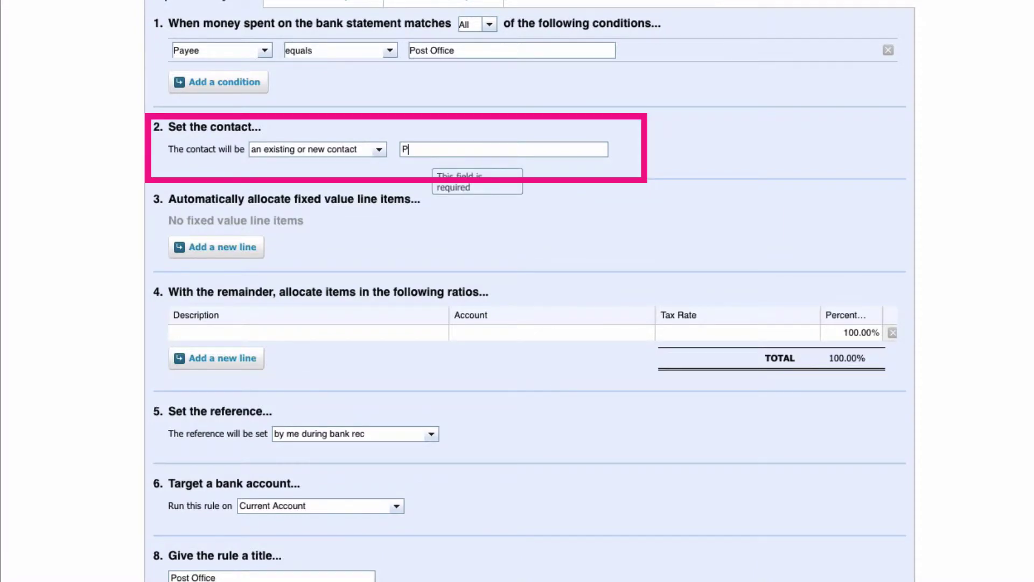
type("ost Office")
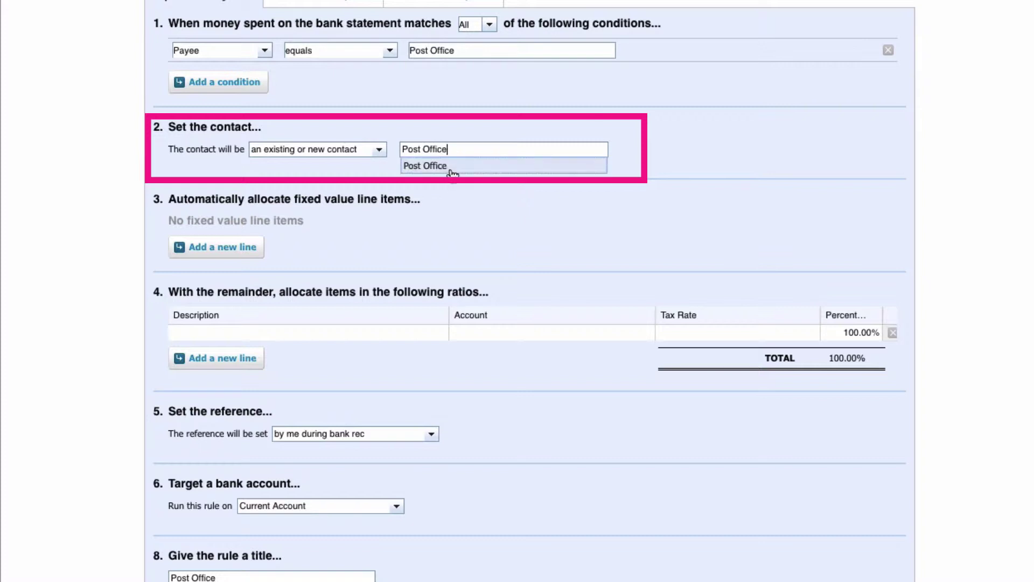
left_click(426, 168)
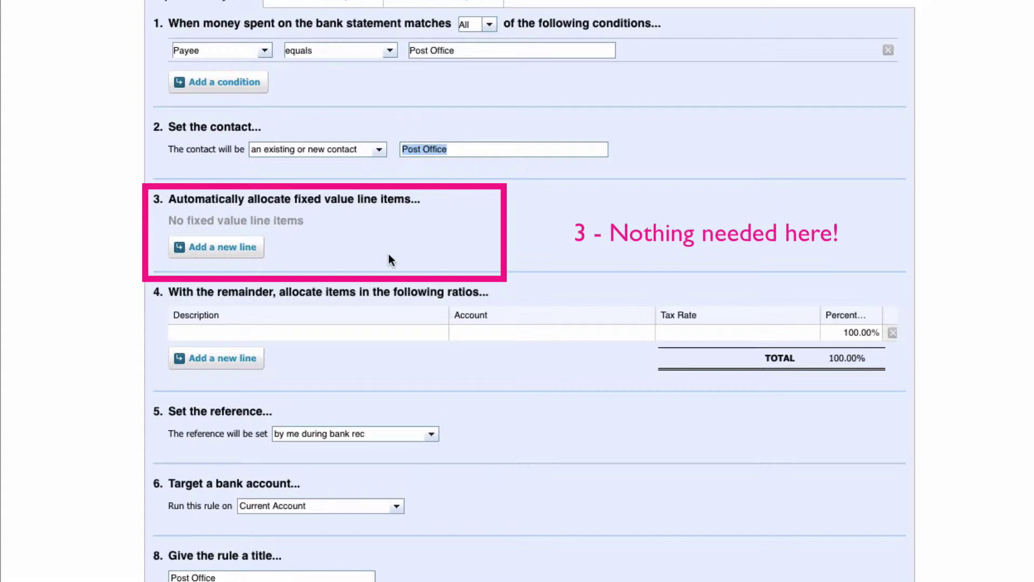
Add an allocation line described 'Postage' coded to 425 - Postage, Freight & Courier.
scroll(389, 255, "down", 4)
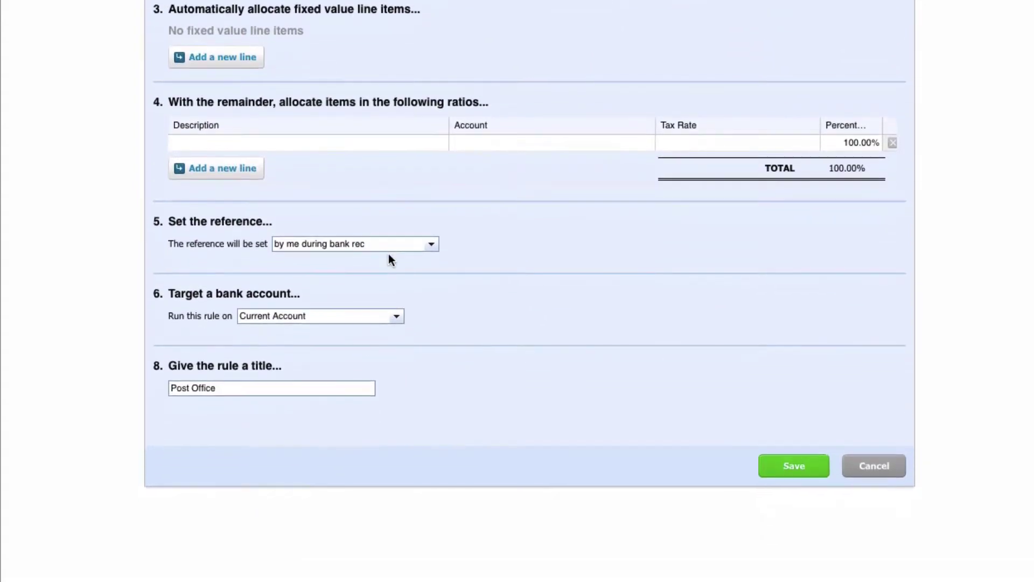
left_click(202, 146)
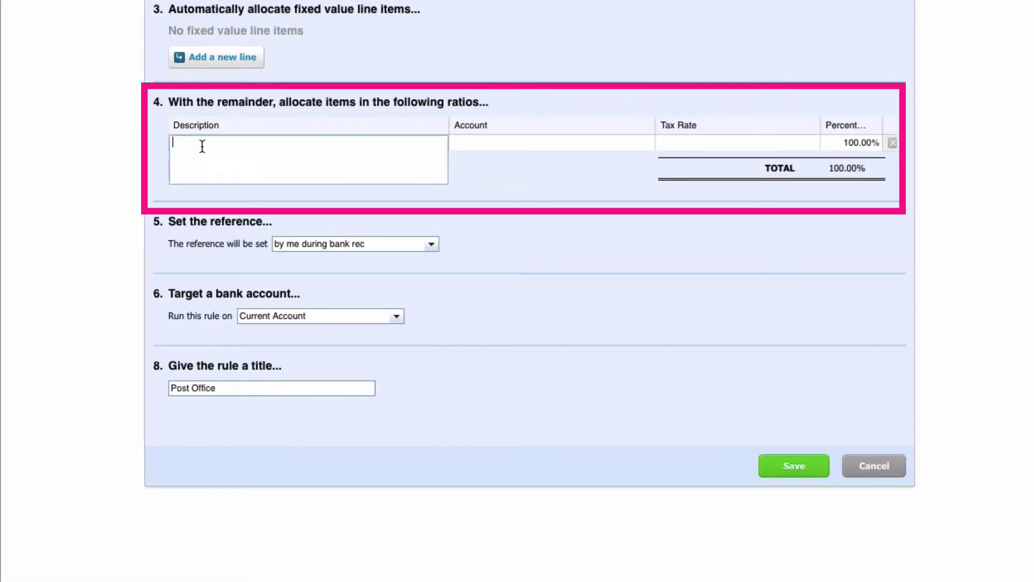
type("Postage")
key("Tab")
type("po")
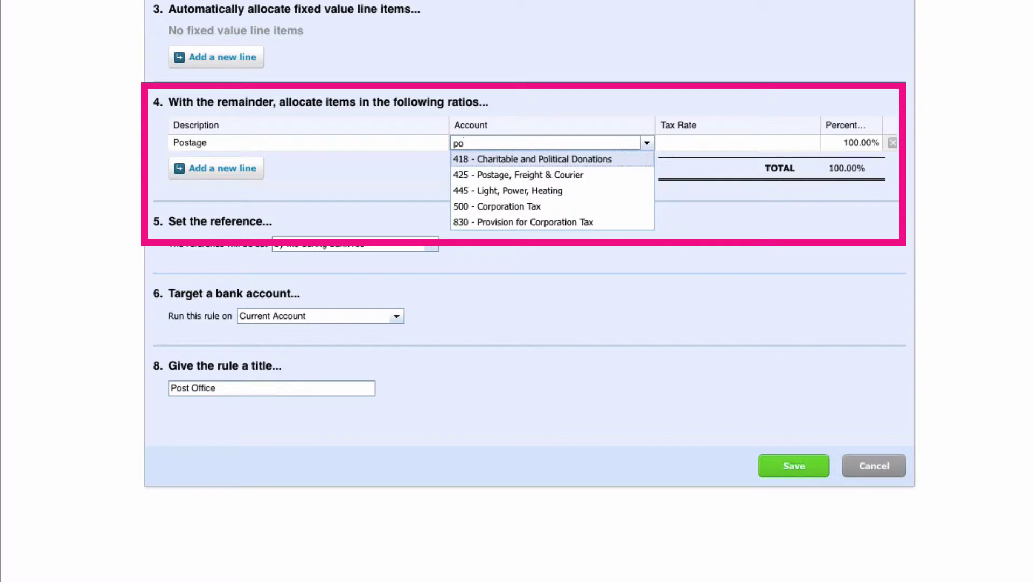
left_click(503, 176)
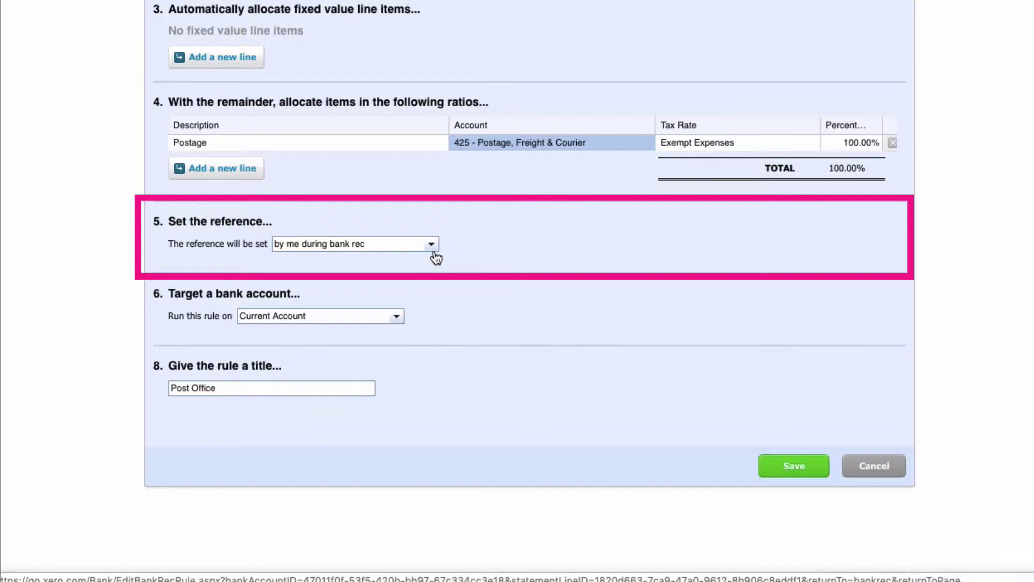
Take the reference from the statement Reference, keep Current Account, title it Post Office Postage, and save.
left_click(432, 245)
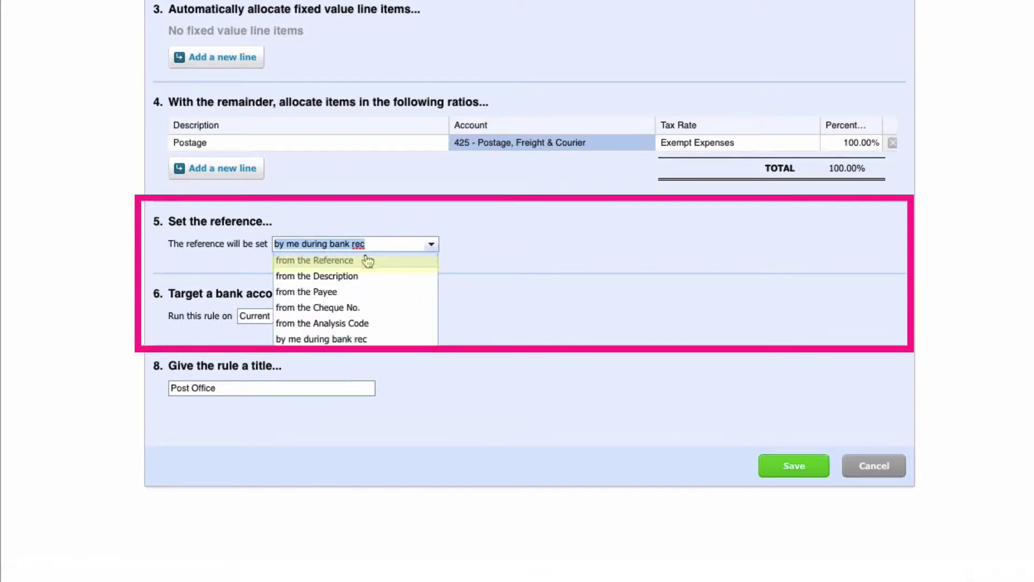
left_click(347, 262)
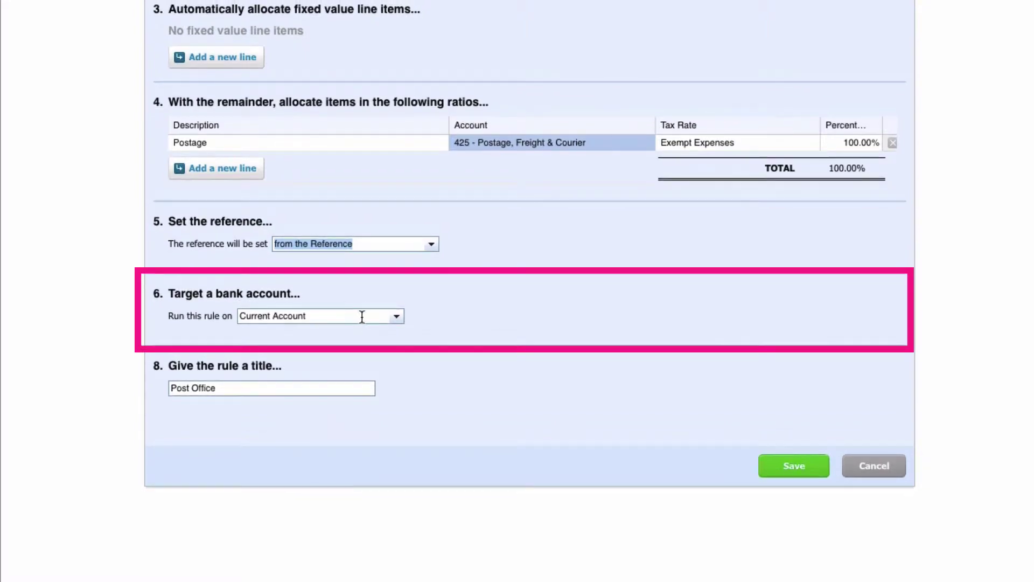
left_click(398, 317)
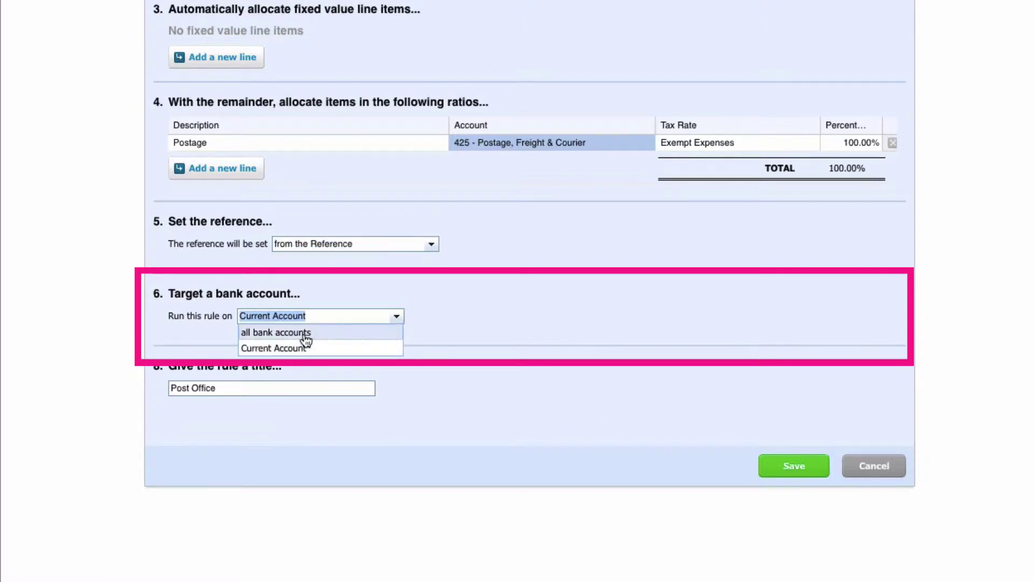
left_click(274, 347)
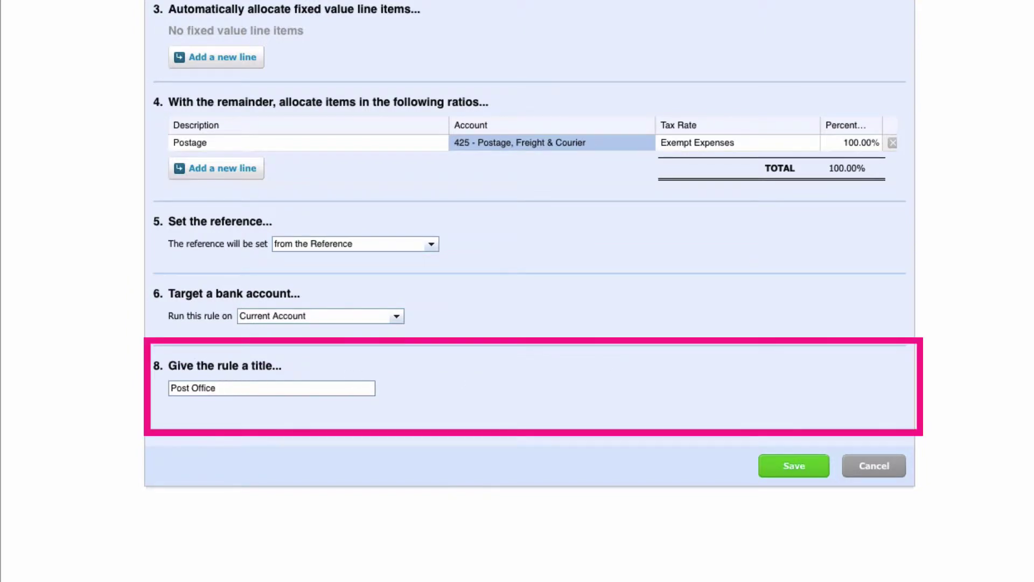
type("Postage")
left_click(787, 471)
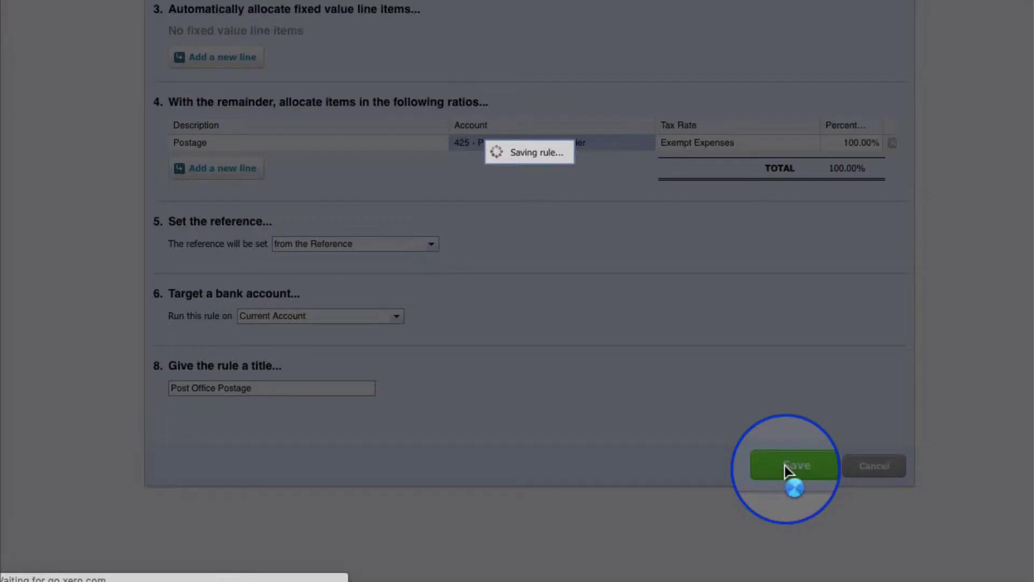
Review the rule's transaction details, then reconcile the 4 Jan Post Office 5.00 line with it.
scroll(575, 334, "down", 5)
scroll(574, 339, "down", 1)
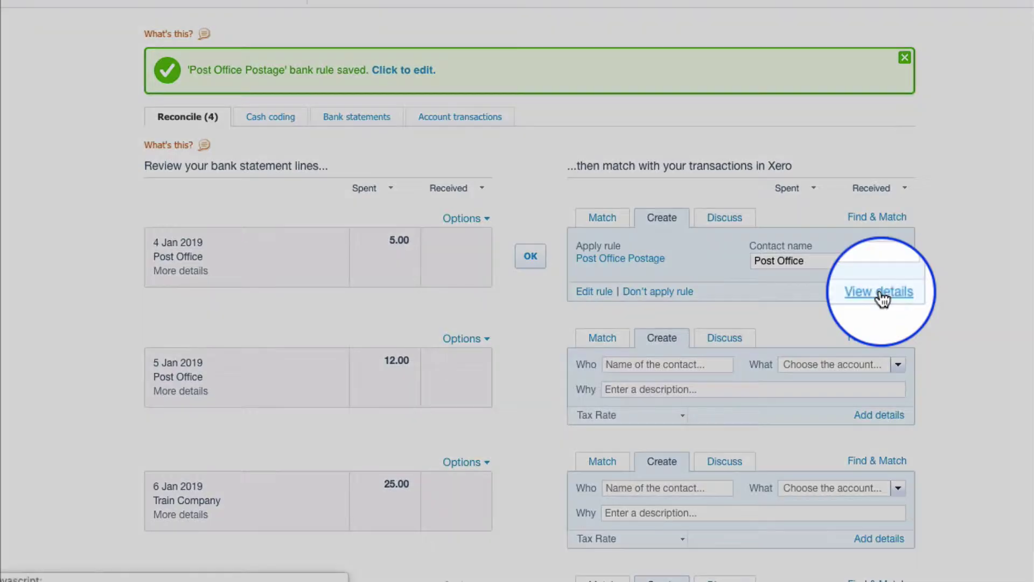
left_click(881, 291)
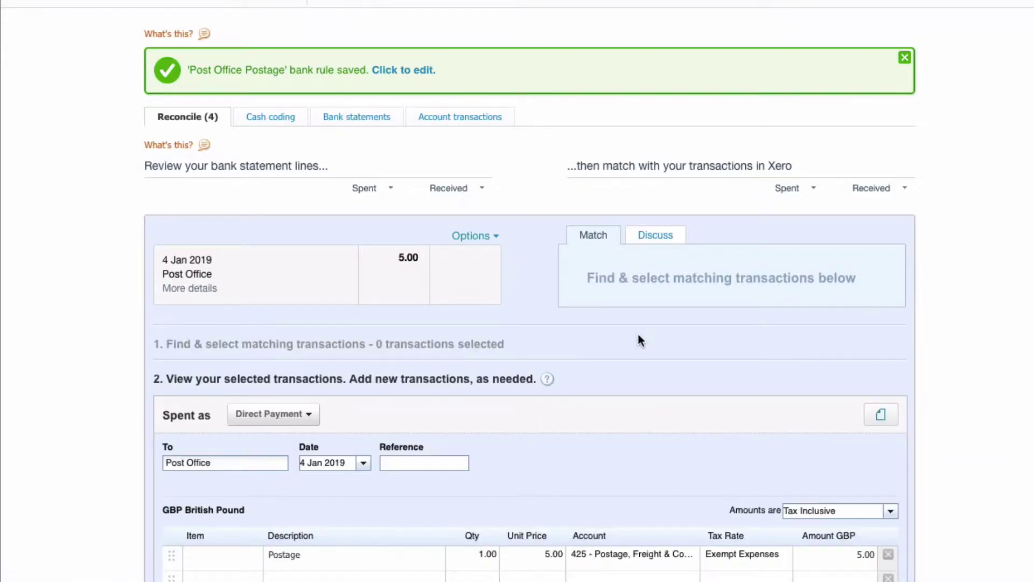
scroll(637, 333, "down", 6)
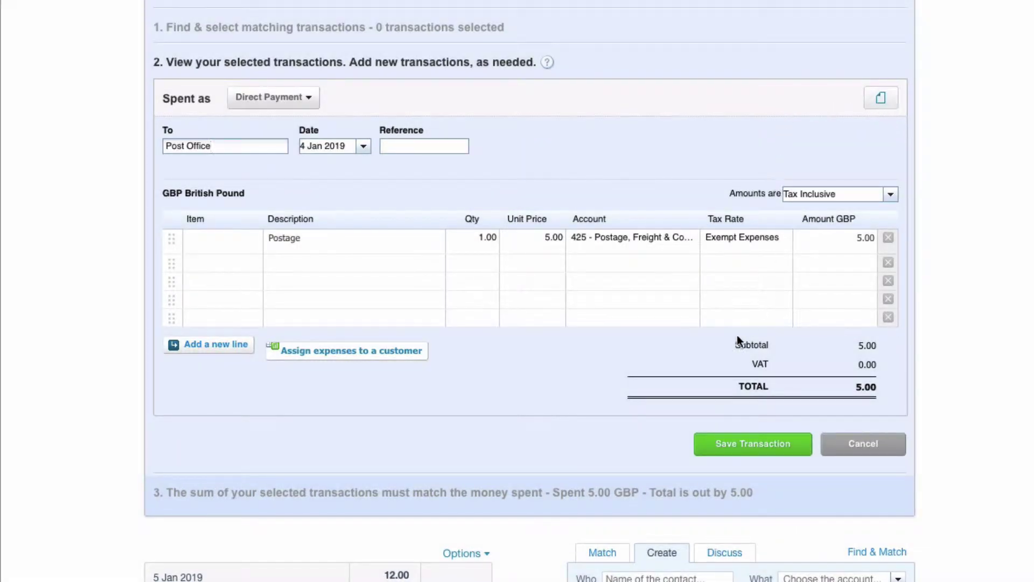
scroll(738, 338, "down", 3)
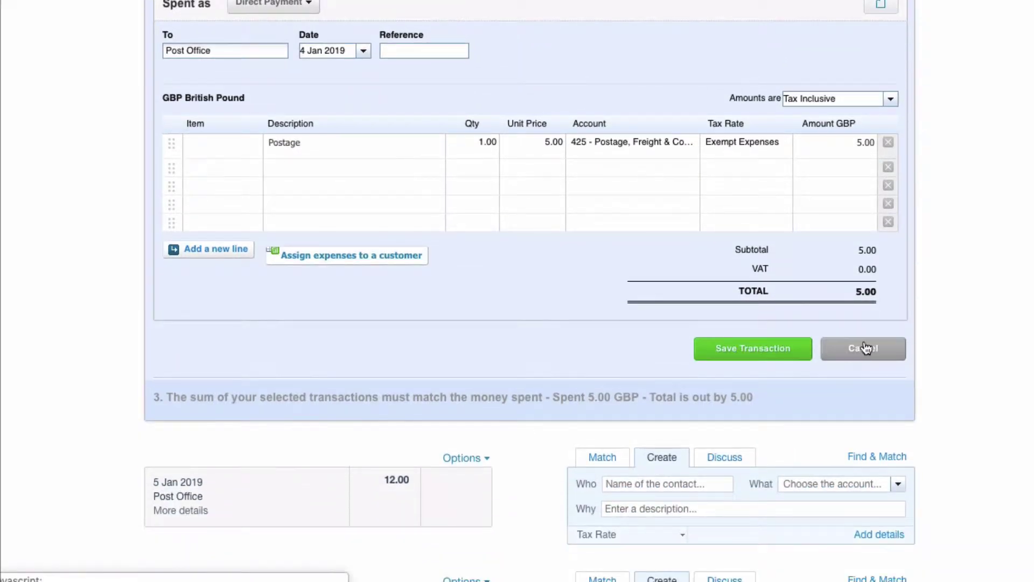
left_click(862, 352)
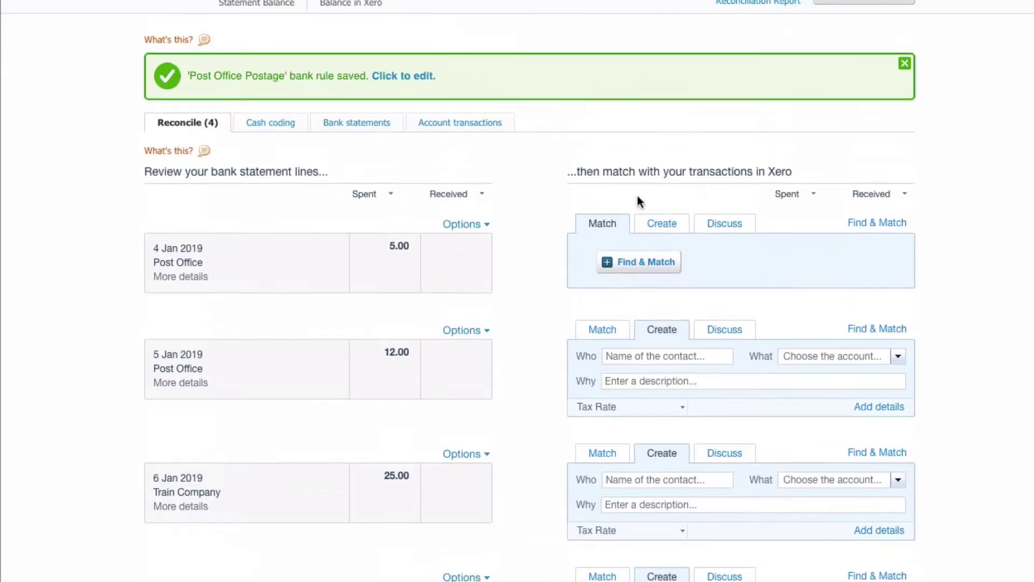
left_click(664, 223)
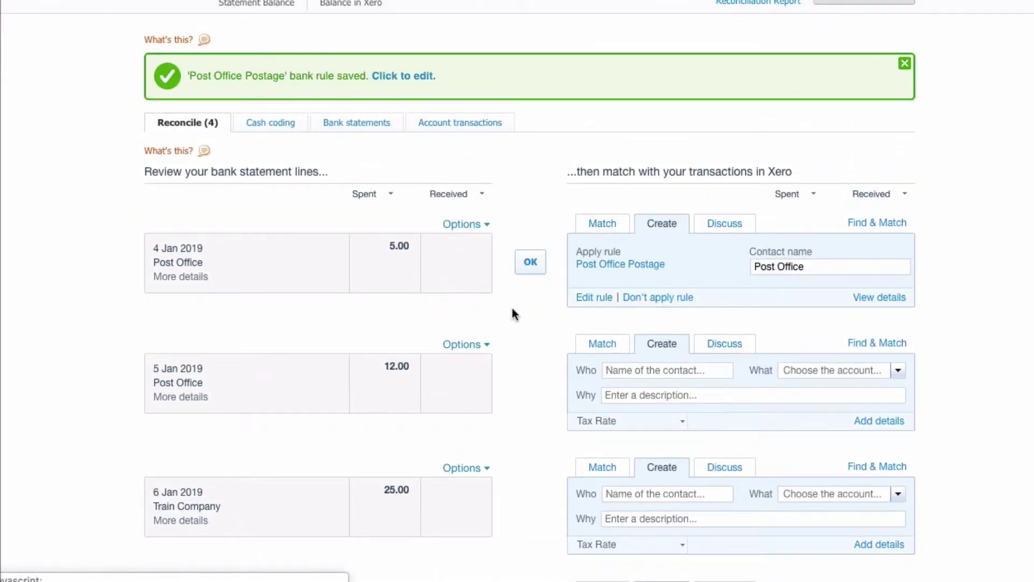
left_click(530, 264)
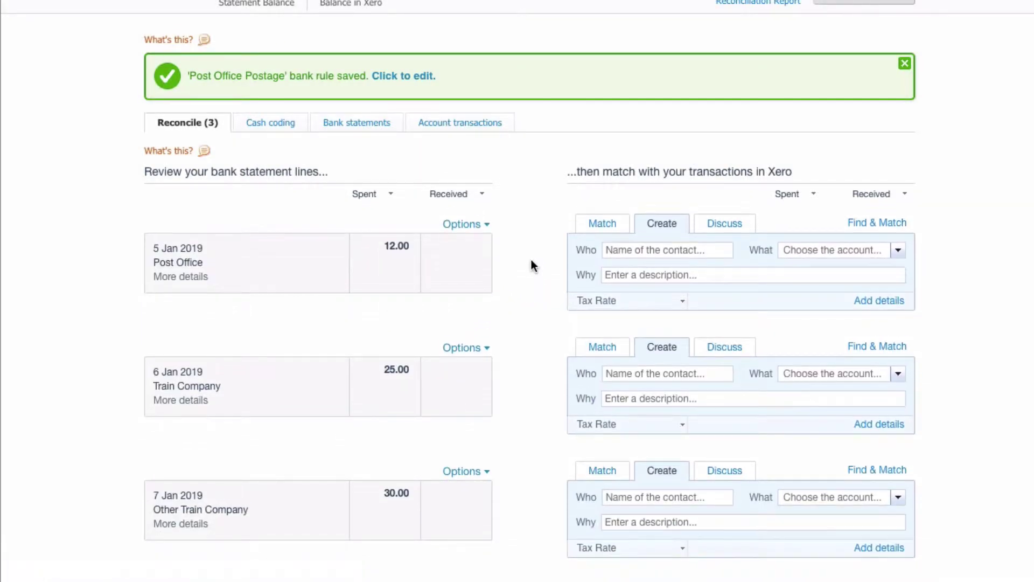
Start a bank rule from the 6 Jan Train Company line with contact Train Travel.
scroll(531, 261, "down", 1)
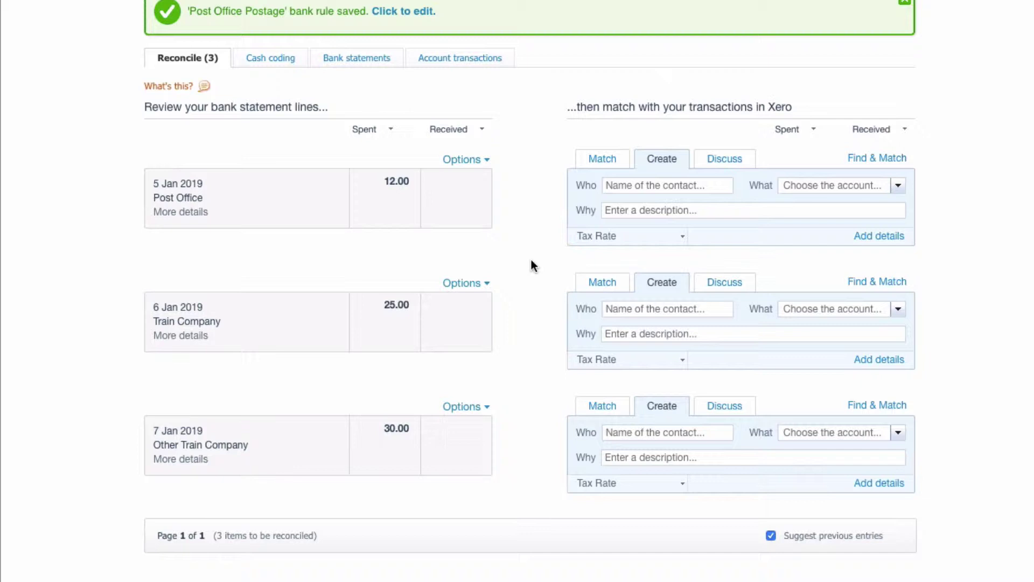
left_click(477, 289)
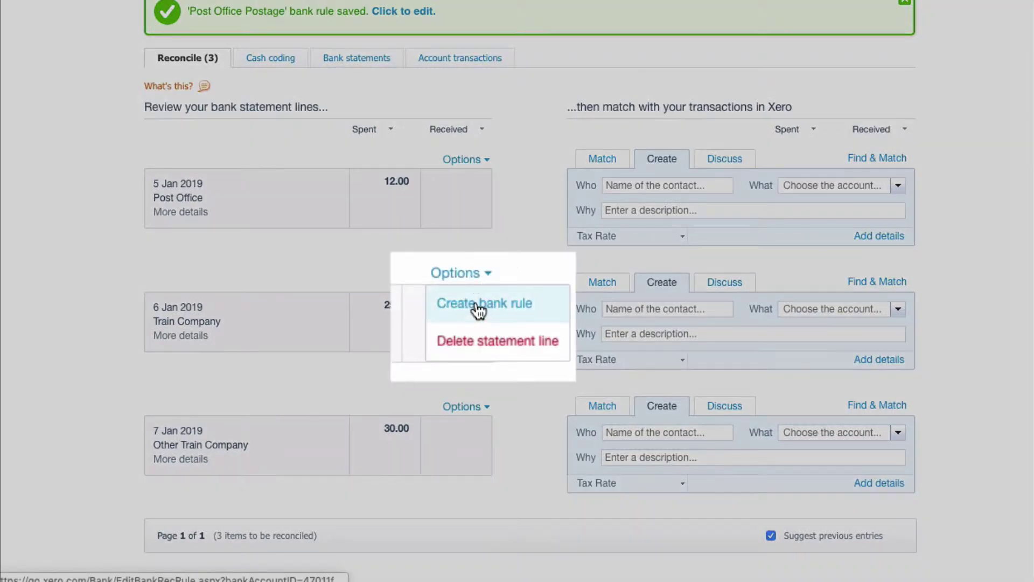
left_click(479, 305)
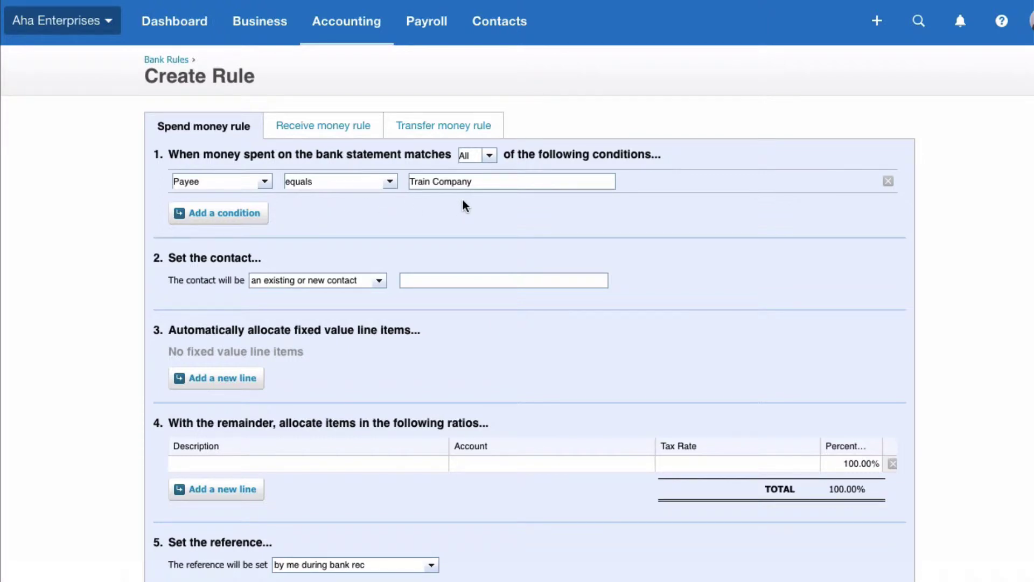
scroll(463, 200, "down", 1)
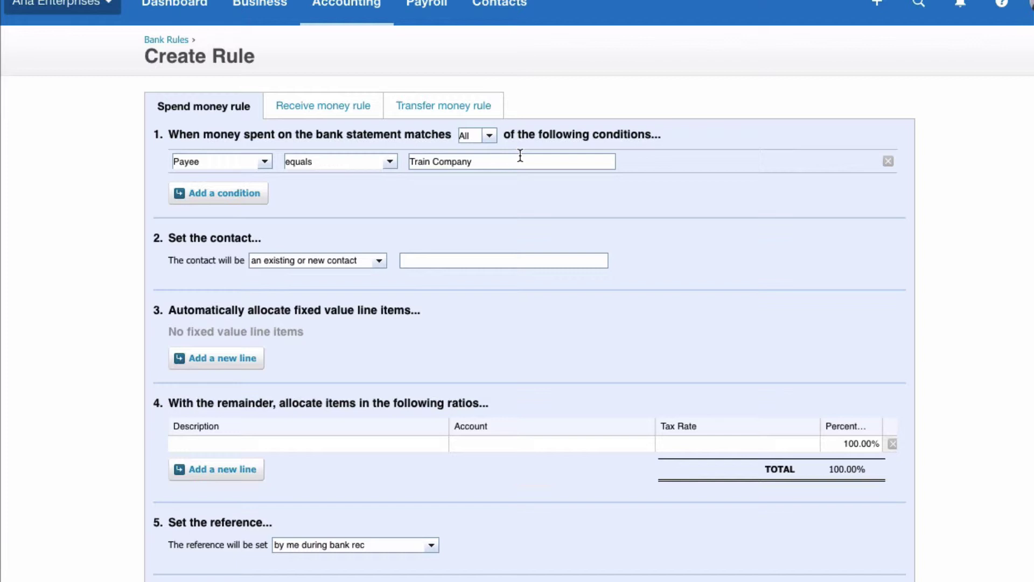
scroll(520, 155, "down", 3)
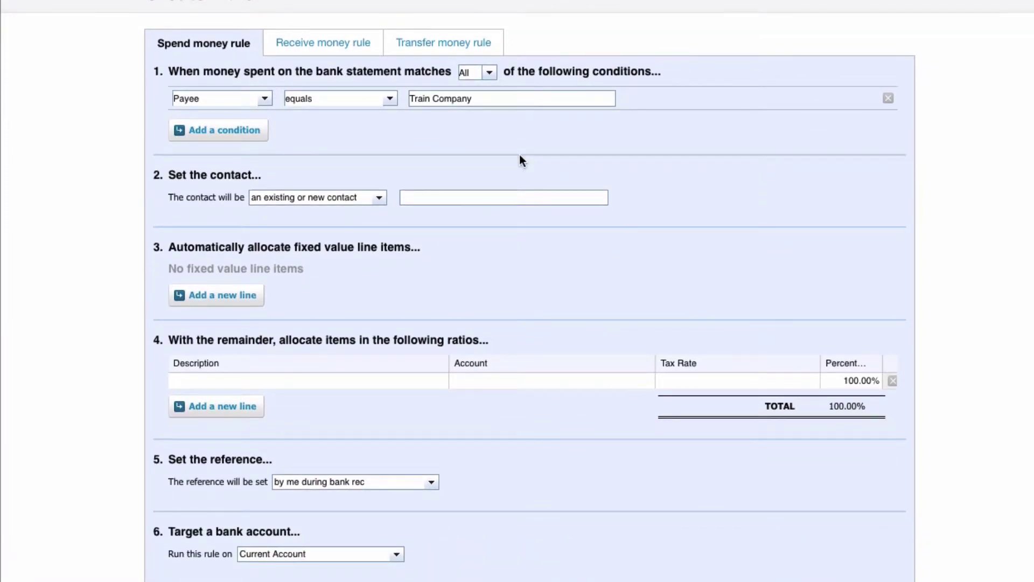
left_click(424, 199)
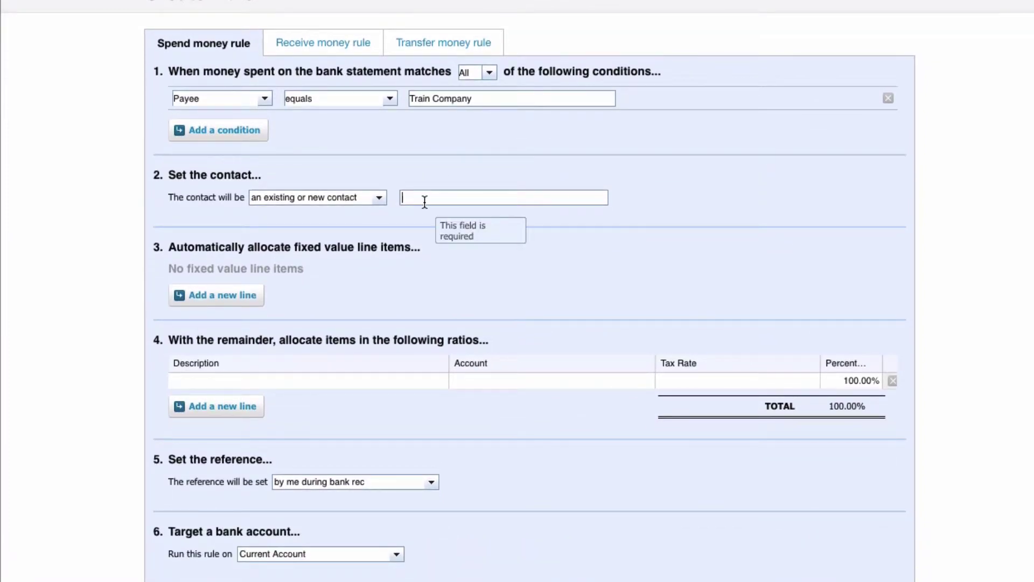
type("Train Comp")
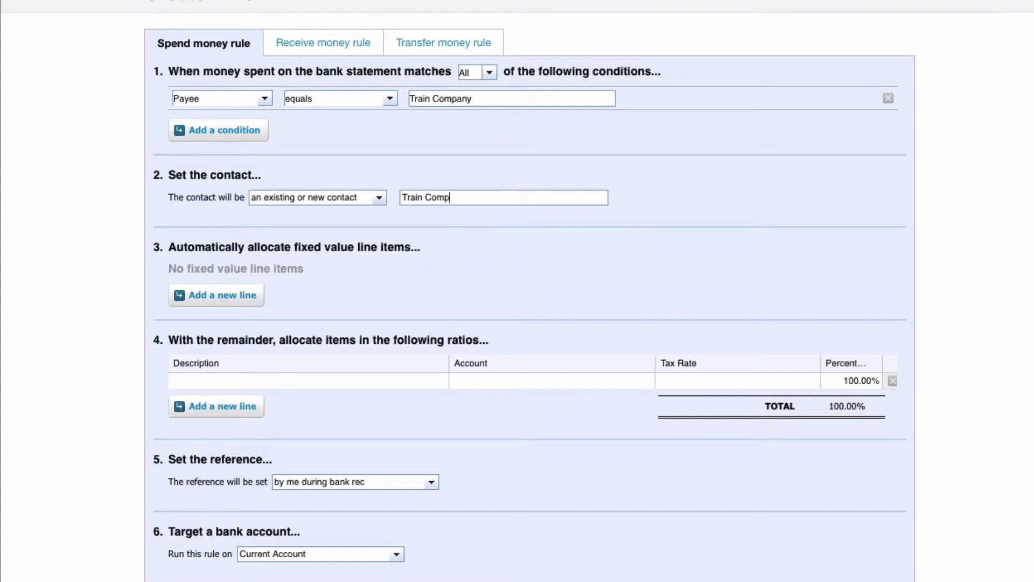
key("BackSpace")
key("BackSpace")
key("BackSpace")
key("BackSpace")
type("Travel")
Add an allocation line described 'Train travel' coded to 493 - Travel - National.
scroll(236, 59, "down", 5)
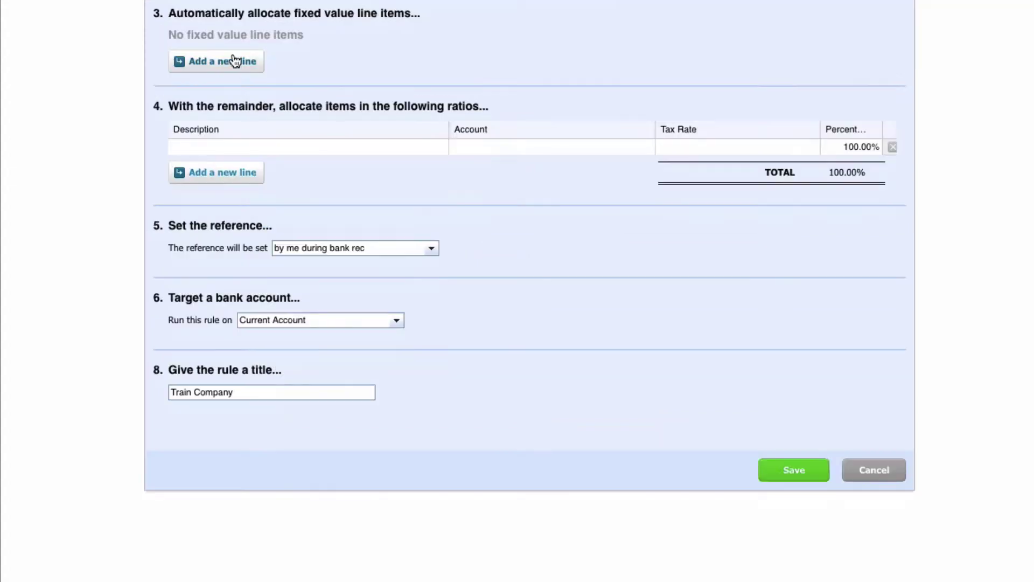
left_click(192, 150)
type("Train travel")
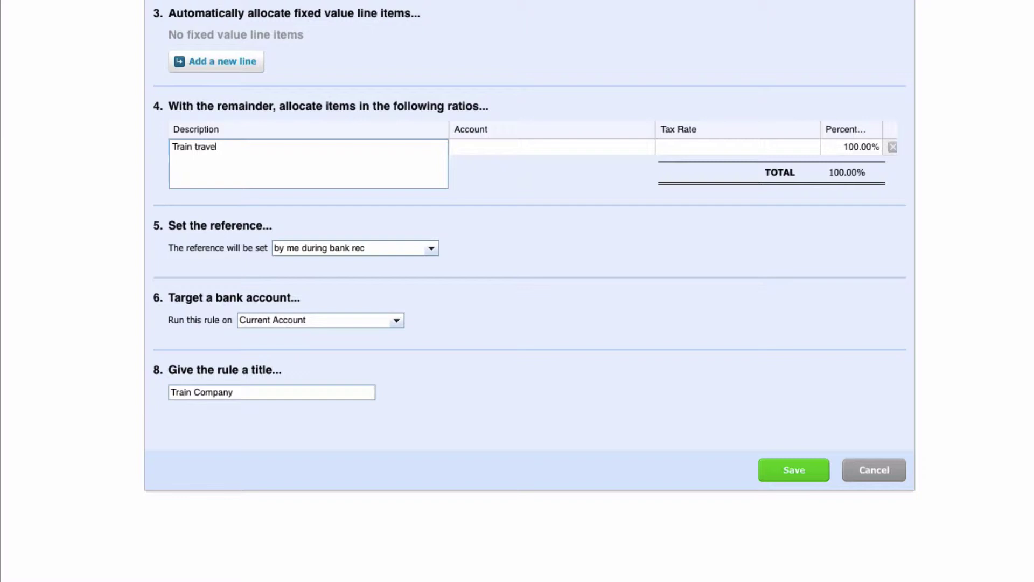
key("Tab")
type("tr")
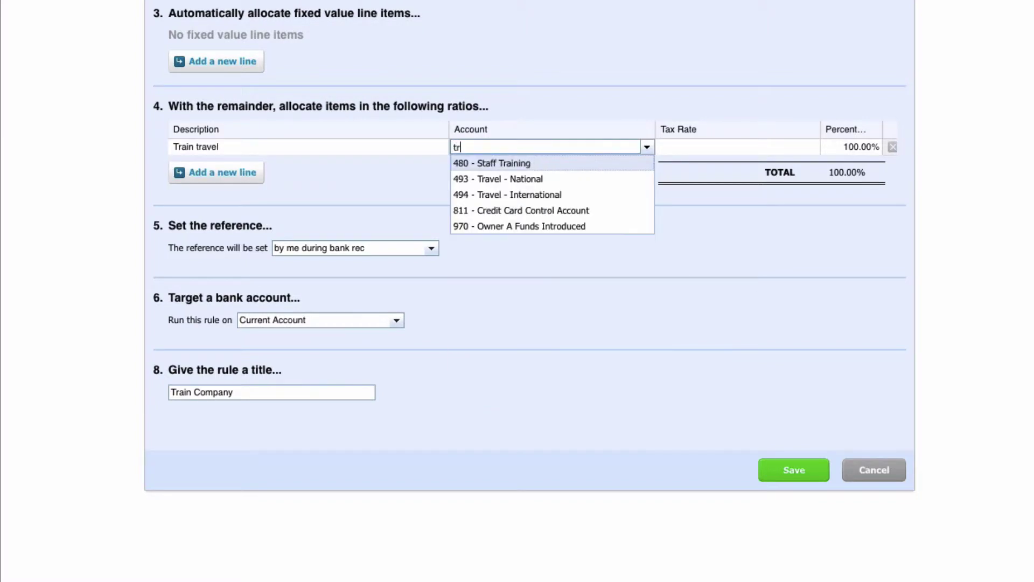
left_click(512, 178)
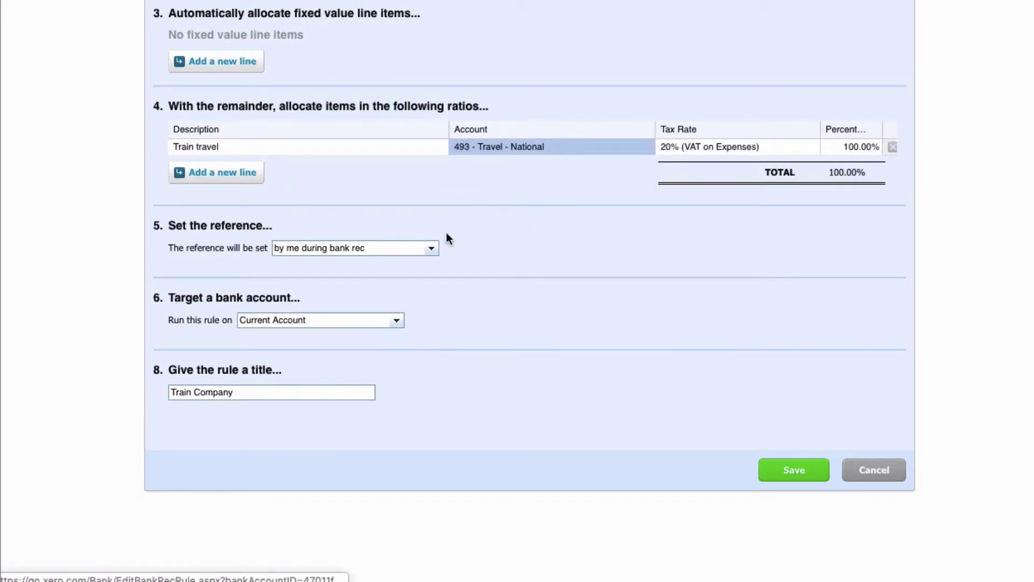
Take the reference from the statement Reference, retitle the rule Train Travel, and save.
left_click(431, 248)
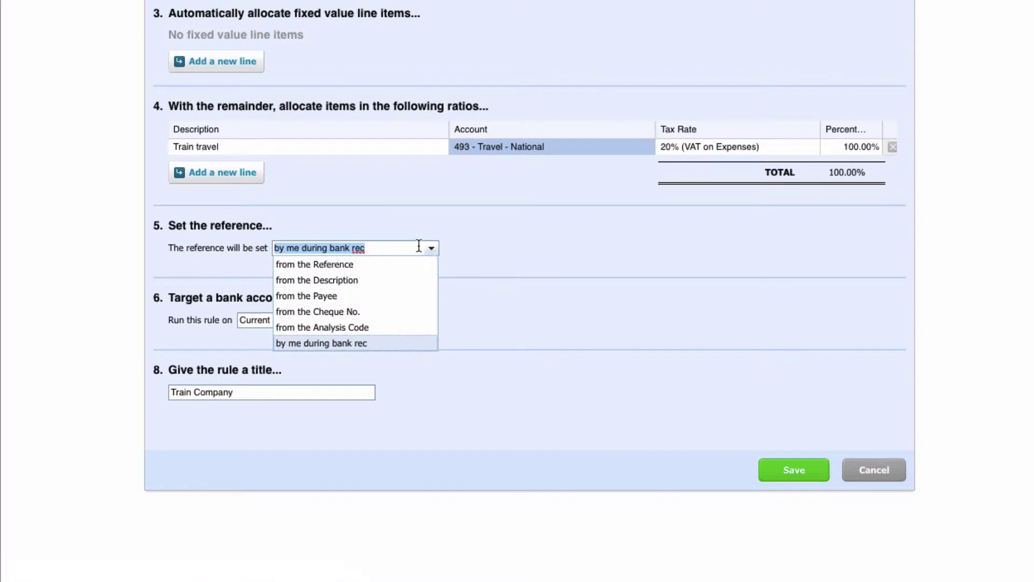
left_click(330, 264)
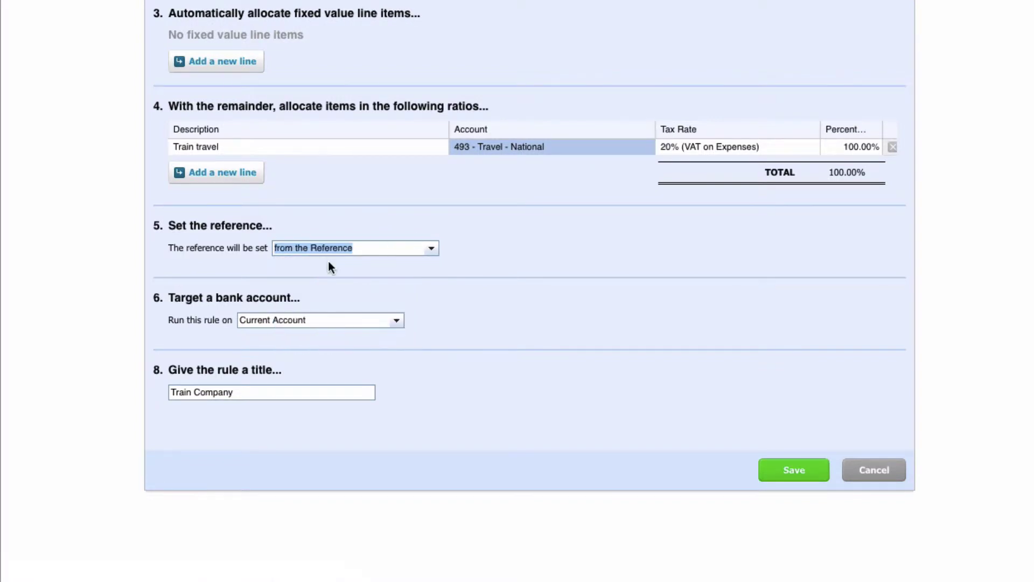
scroll(328, 261, "down", 1)
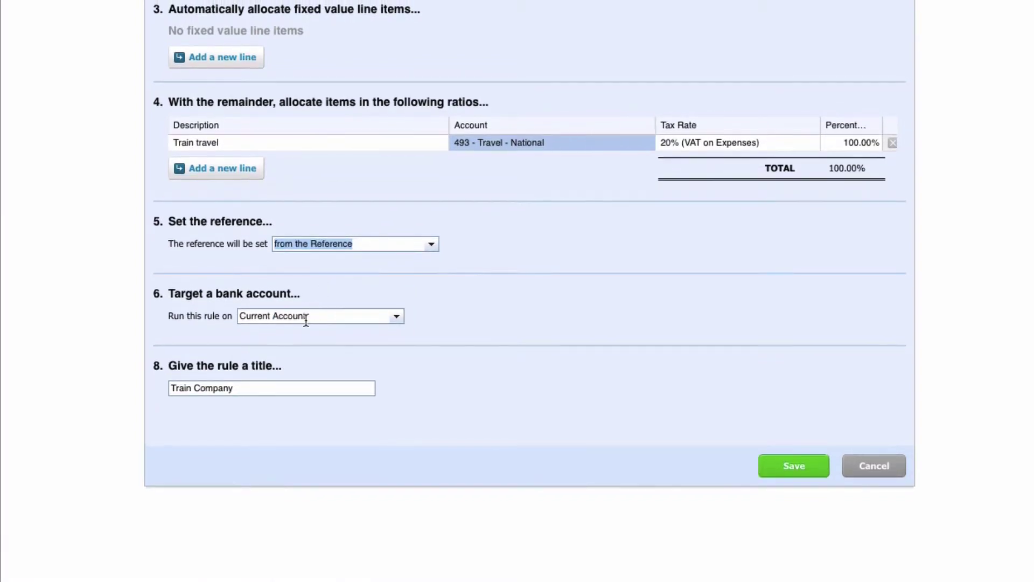
left_click(244, 388)
key("BackSpace")
key("BackSpace")
key("BackSpace")
key("BackSpace")
key("BackSpace")
key("BackSpace")
key("BackSpace")
key("BackSpace")
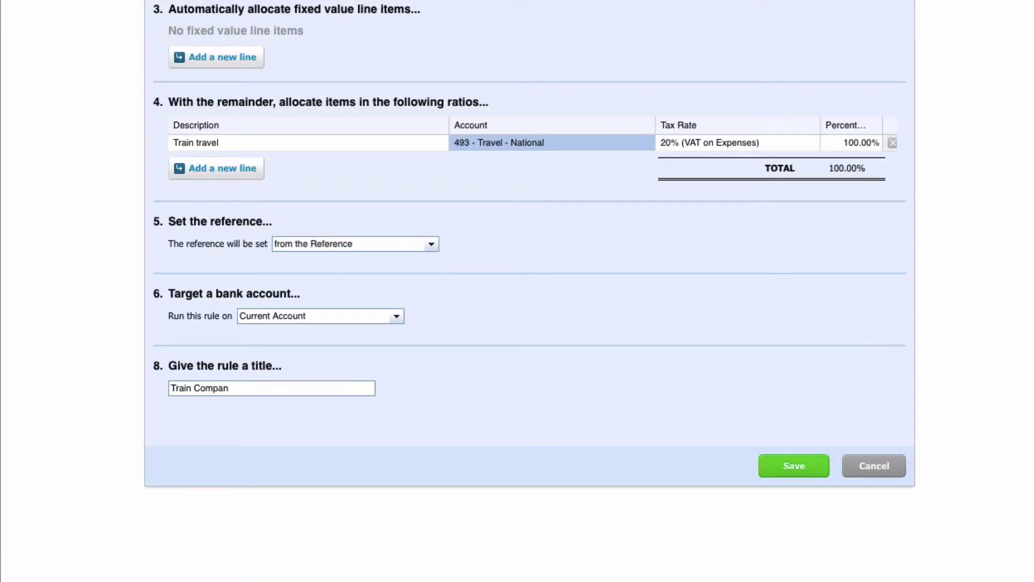
type("Tr")
type("avel")
left_click(789, 464)
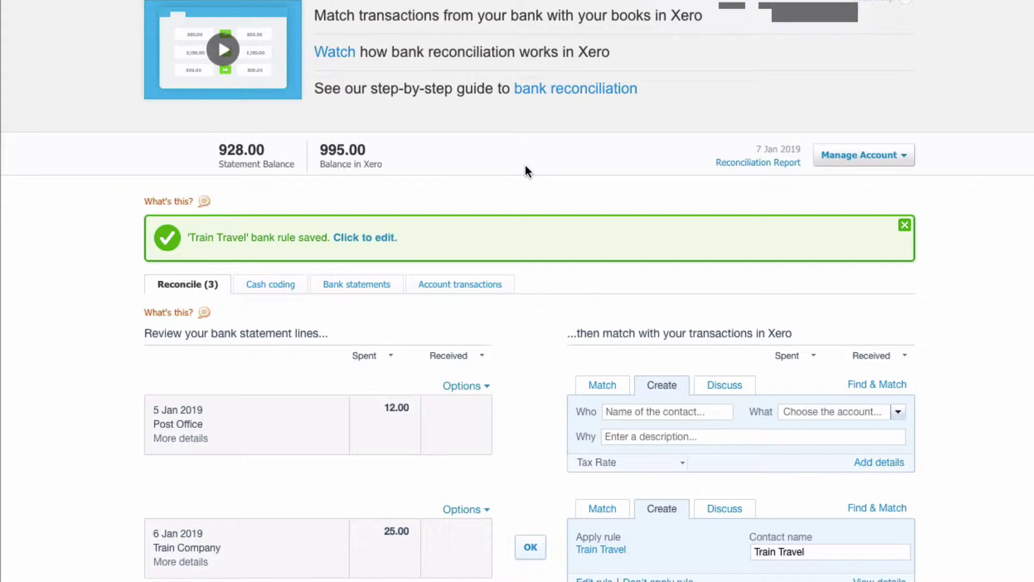
Reconcile the 6 Jan Train Company line, then view and close the Post Office line's details.
scroll(525, 166, "down", 4)
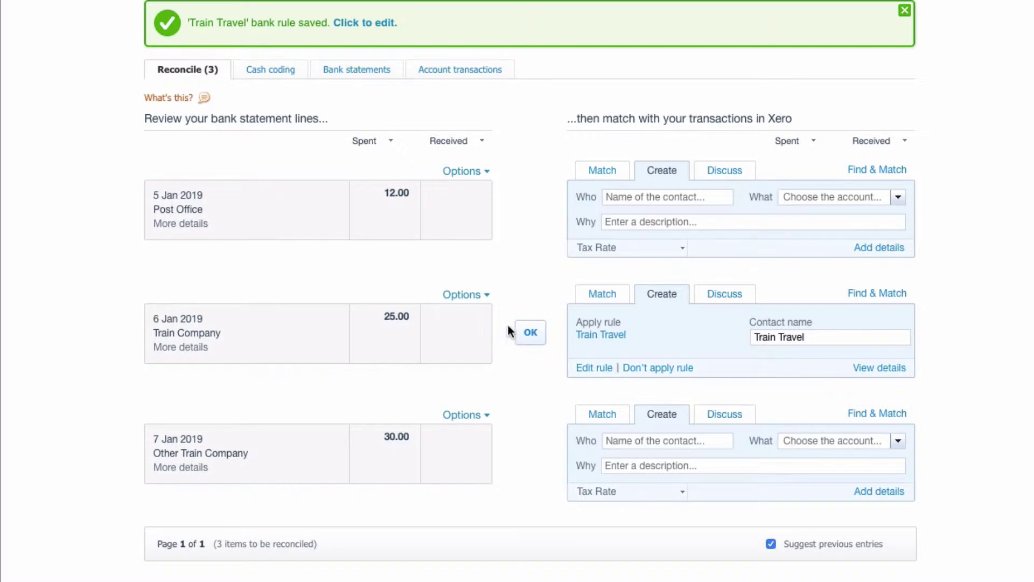
left_click(532, 335)
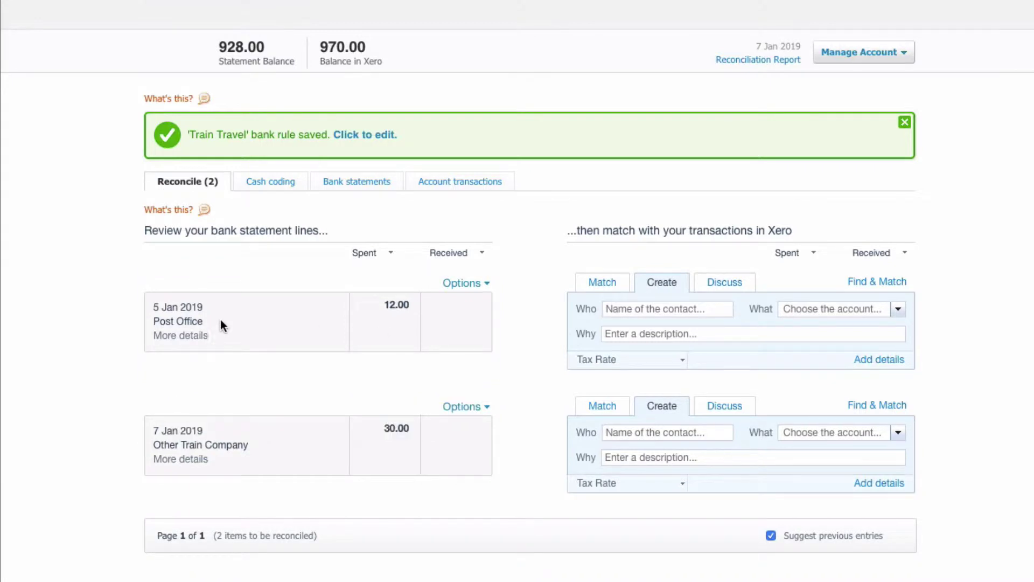
left_click(182, 336)
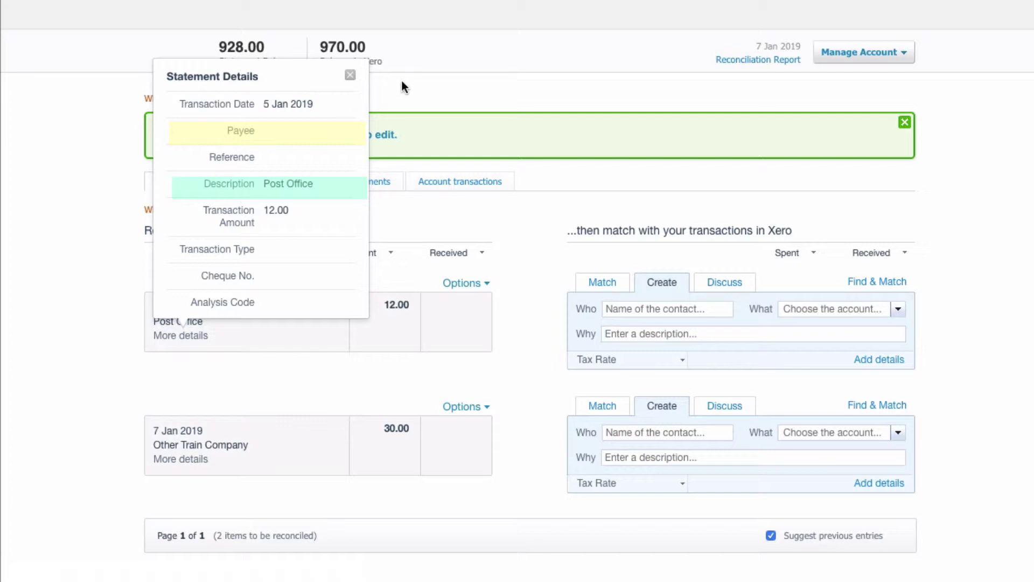
left_click(351, 76)
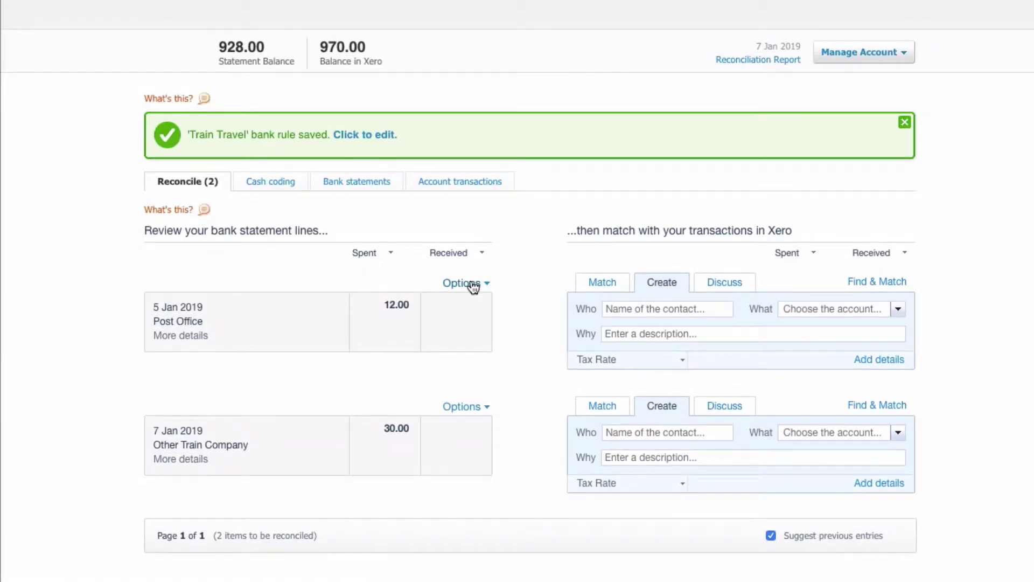
Go from the Post Office line's new-rule page to the Bank Rules list and open Post Office Postage.
left_click(472, 285)
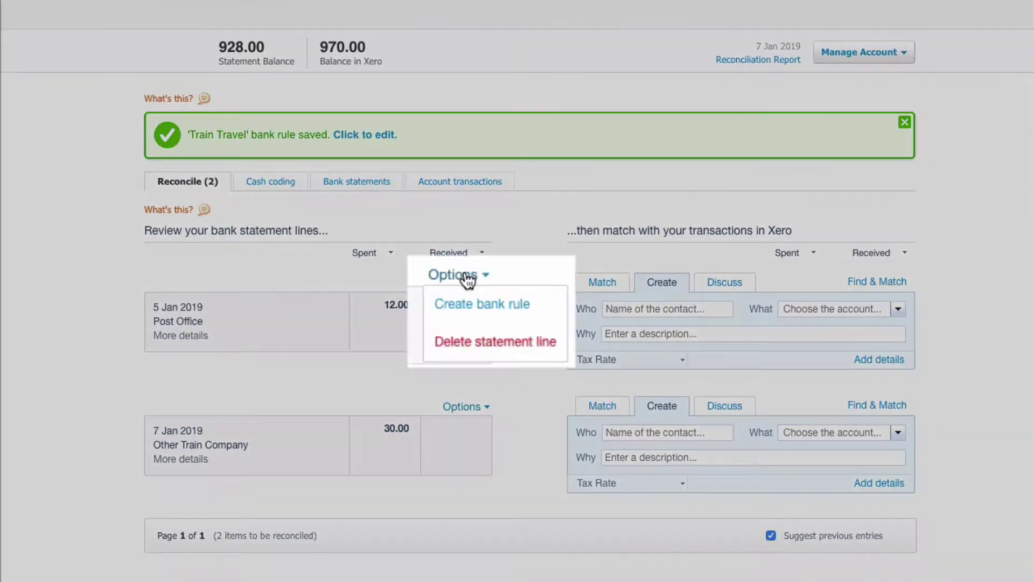
left_click(480, 305)
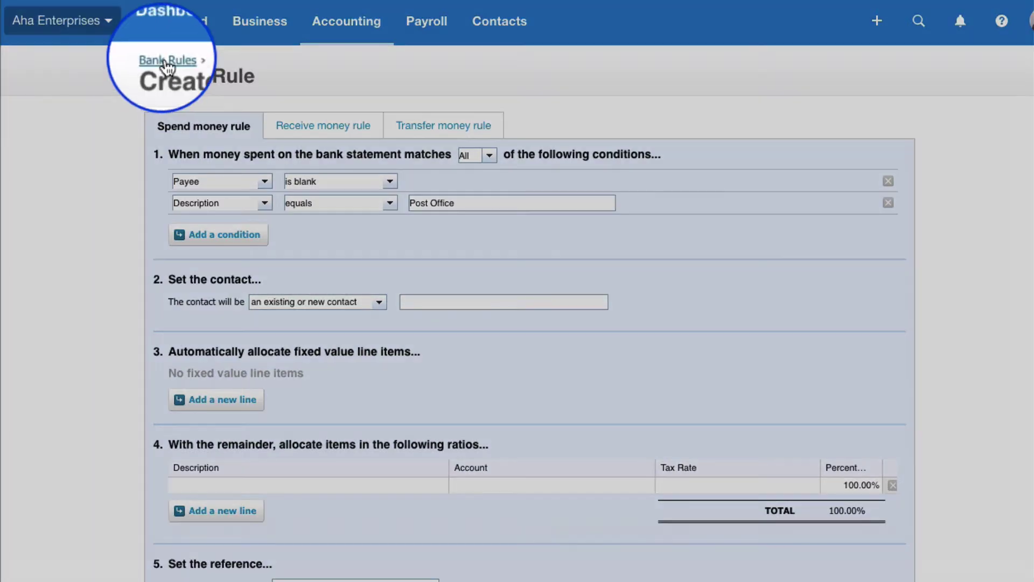
left_click(164, 60)
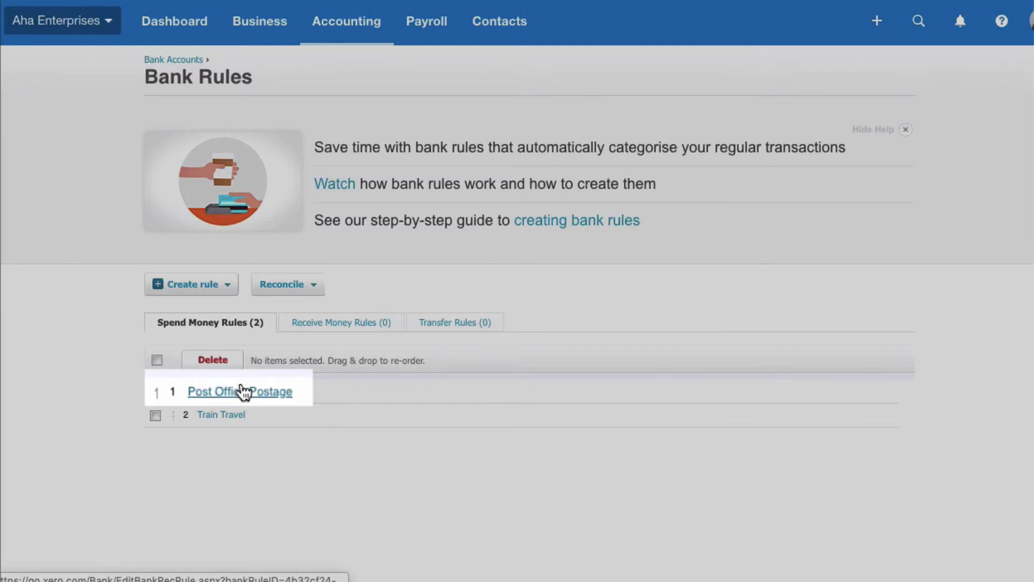
left_click(244, 392)
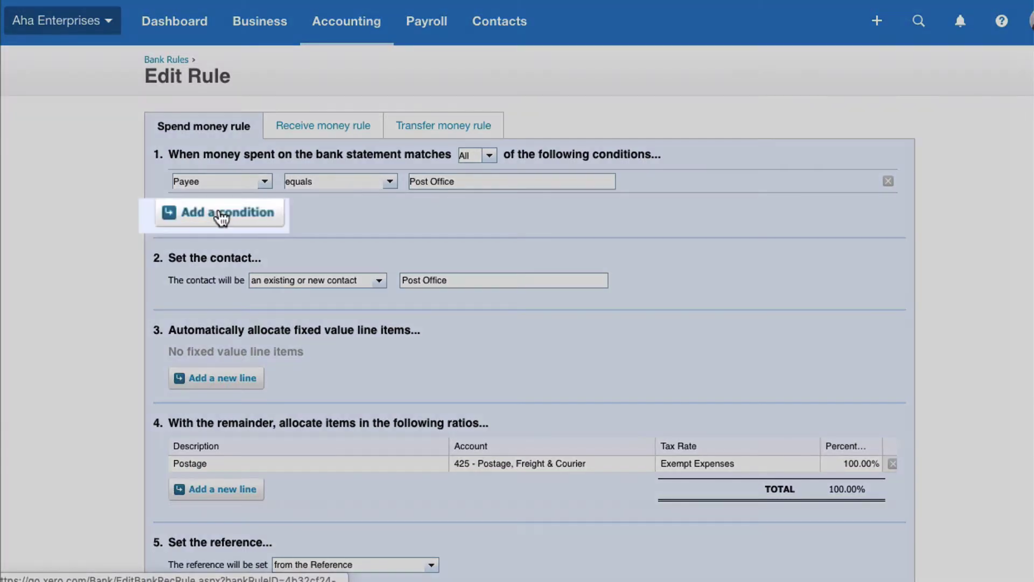
Add a second condition matching Description against 'Post Office'.
left_click(222, 218)
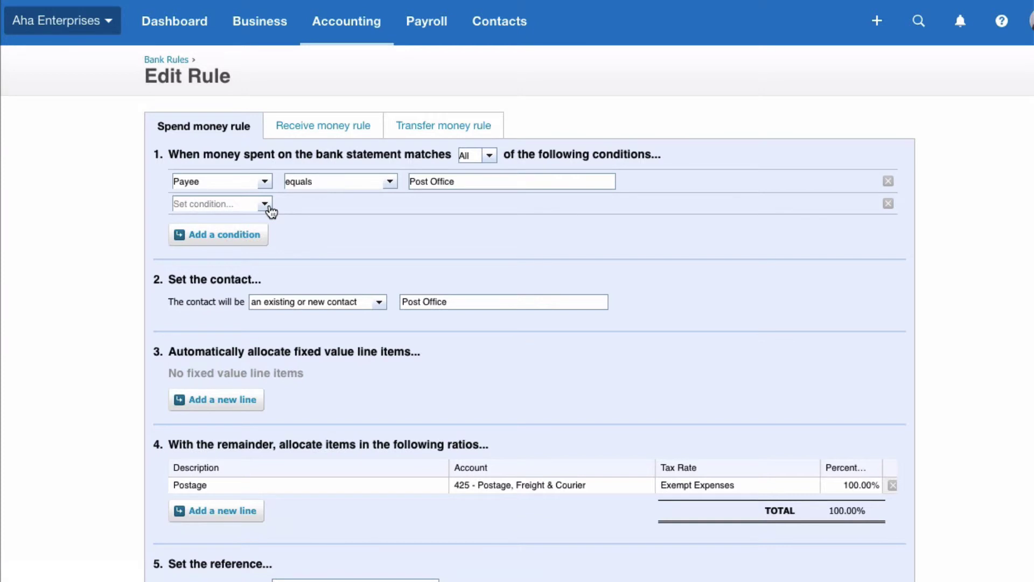
left_click(266, 204)
left_click(224, 237)
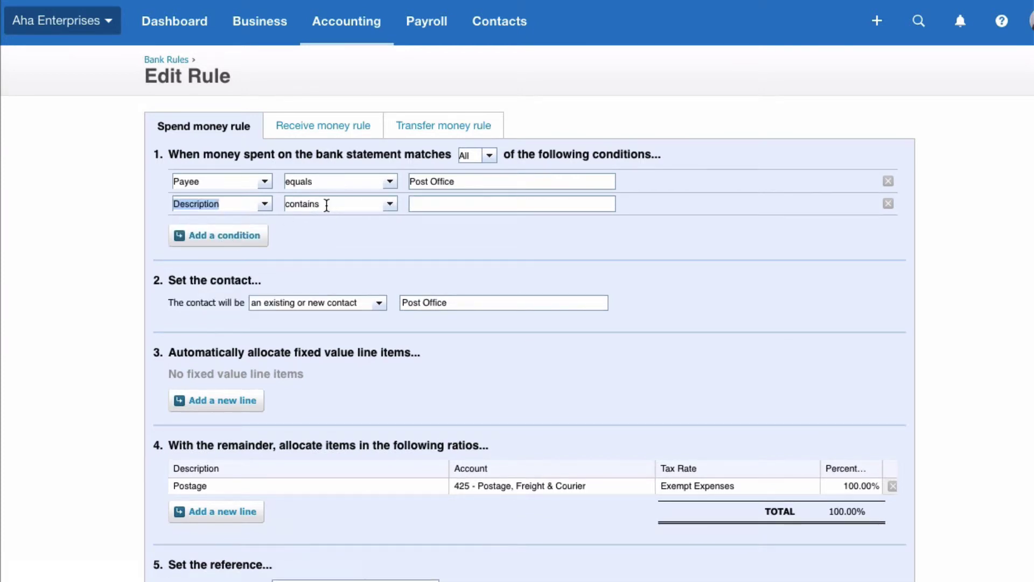
left_click(419, 205)
type("Post ")
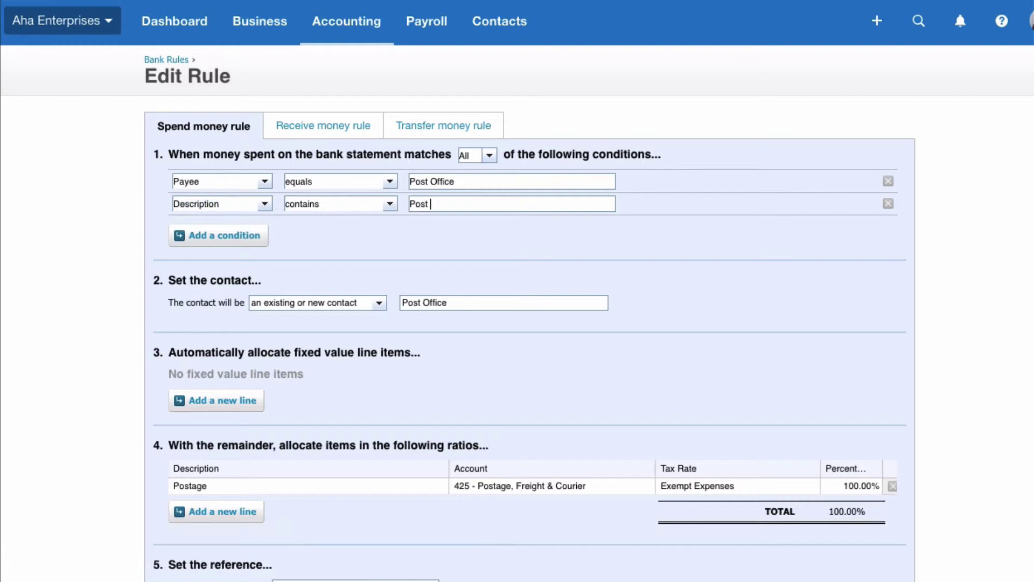
type("Office")
Switch the Payee condition to contains and make the rule apply when Any condition matches.
left_click(392, 183)
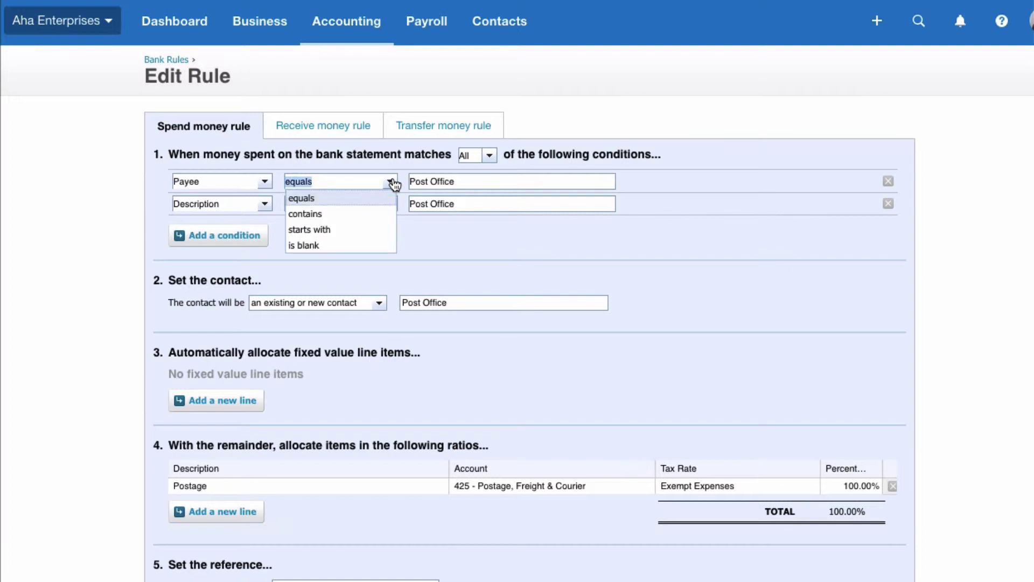
left_click(324, 215)
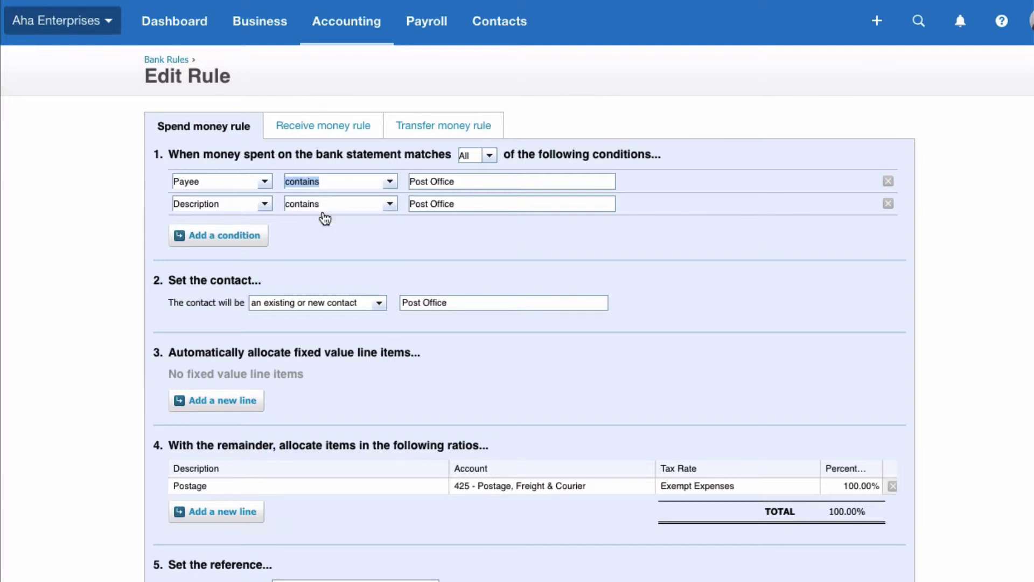
left_click(468, 184)
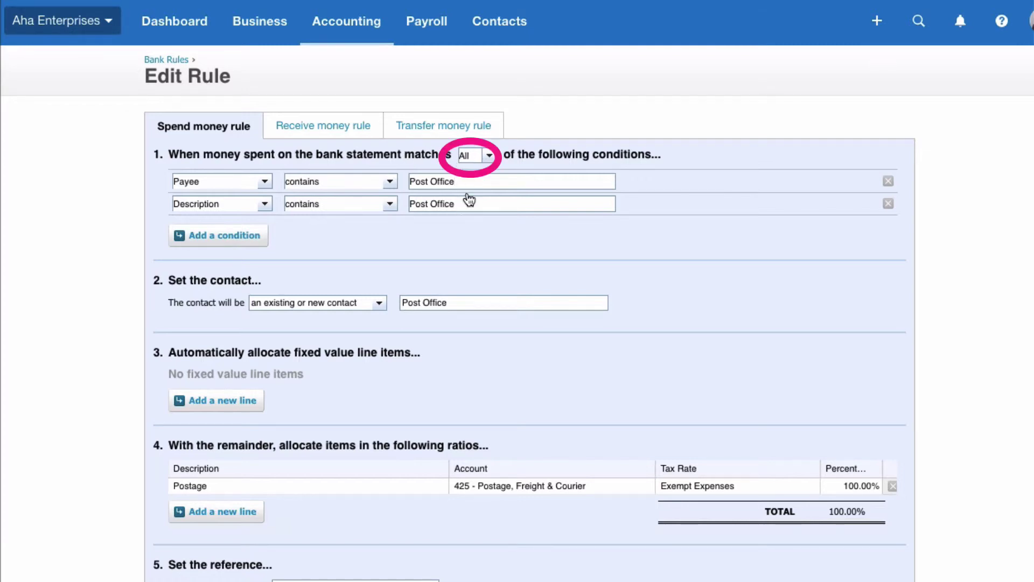
left_click(490, 156)
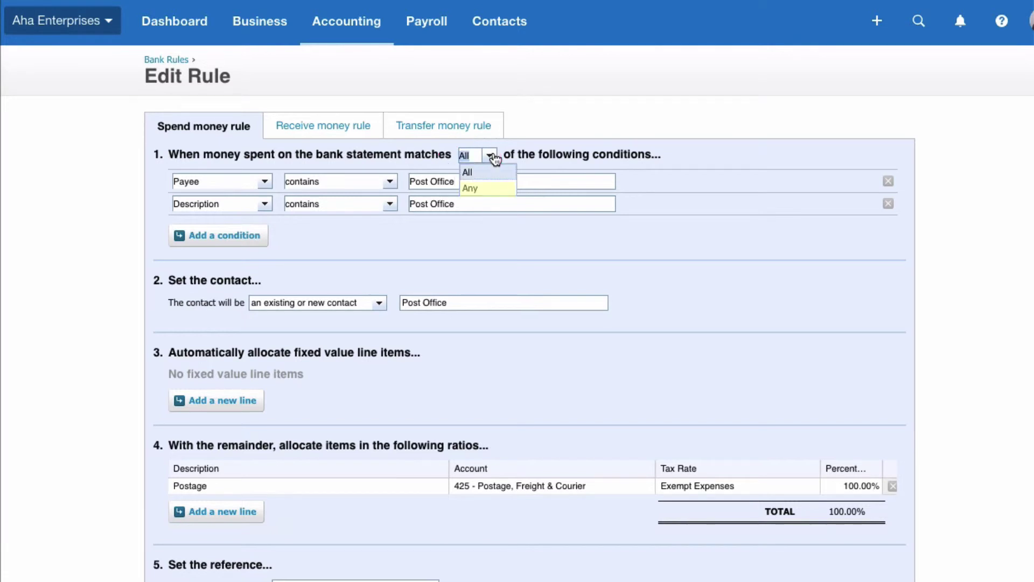
left_click(479, 191)
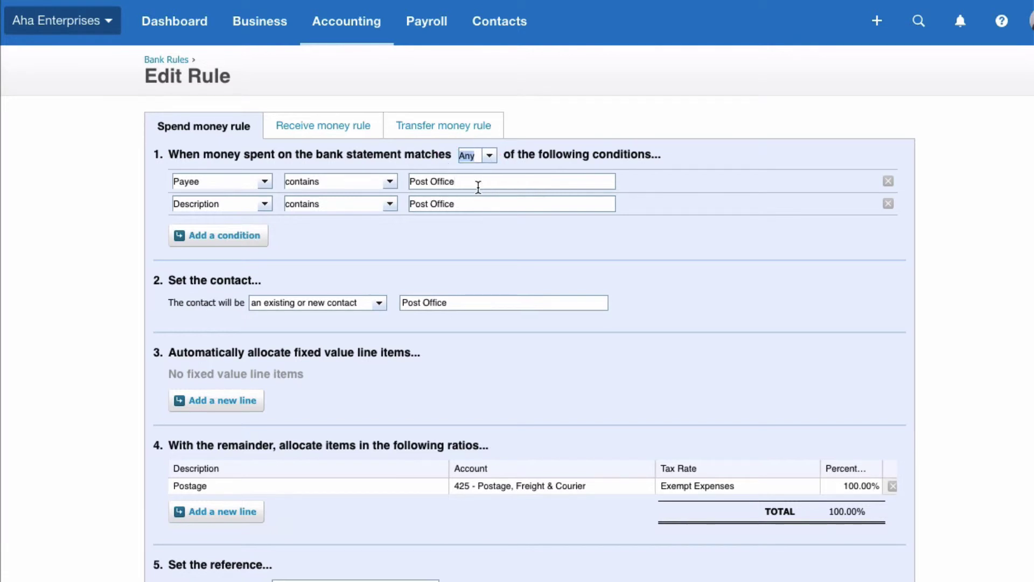
scroll(478, 187, "down", 2)
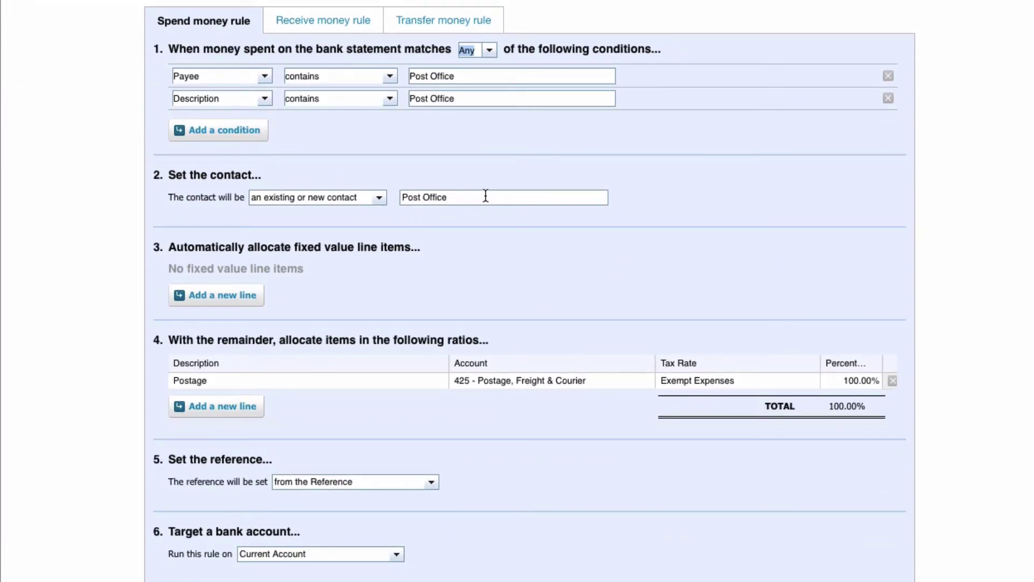
scroll(485, 196, "down", 2)
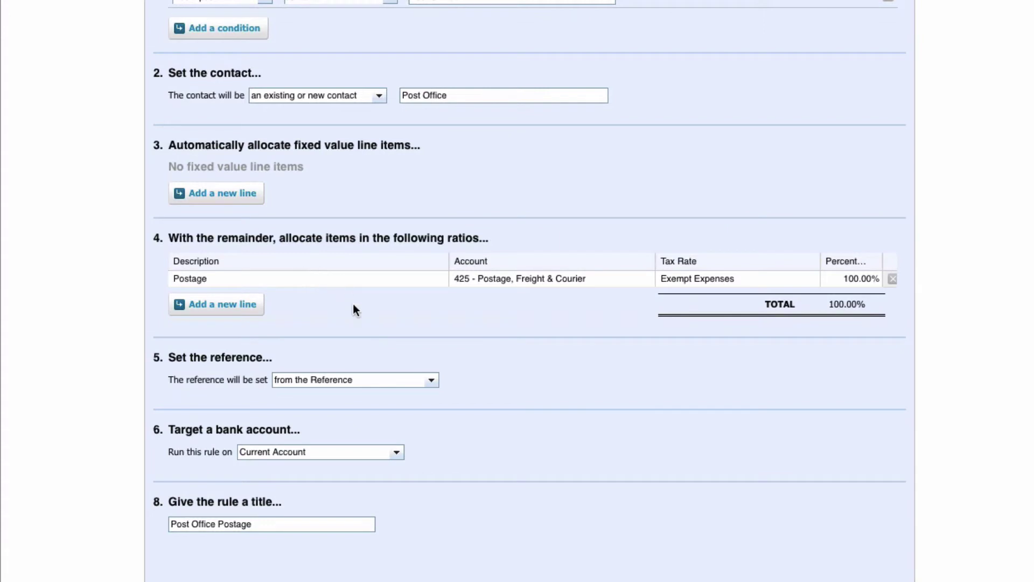
scroll(353, 305, "down", 3)
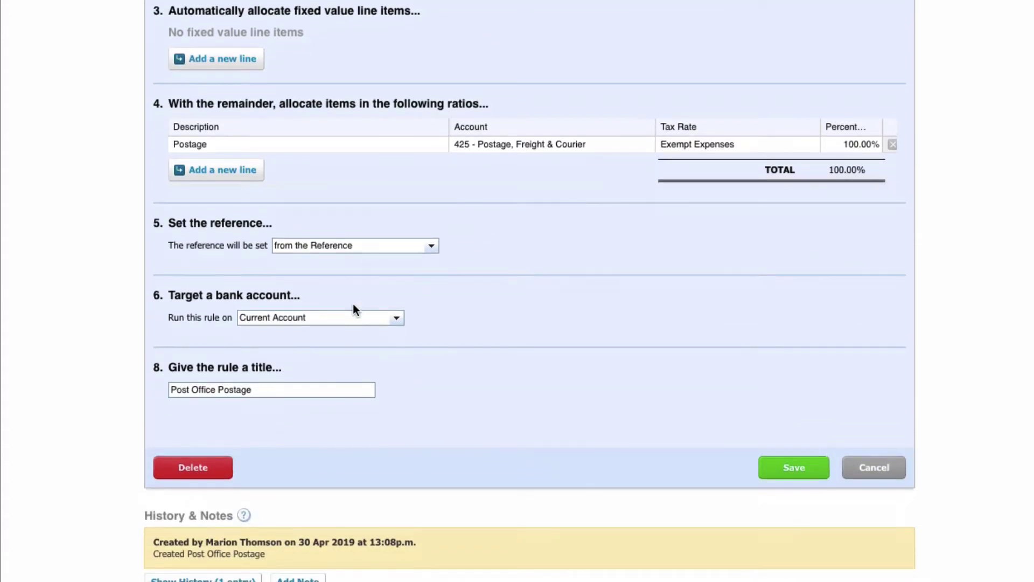
scroll(766, 361, "down", 2)
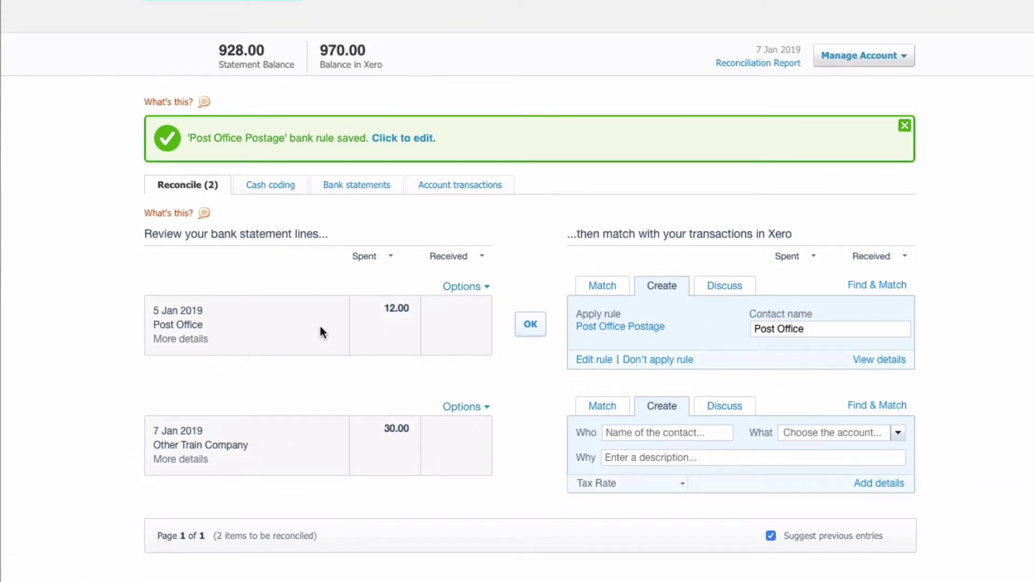
Check the 5 Jan Post Office 12.00 line's details, then reconcile it with Post Office Postage.
left_click(193, 339)
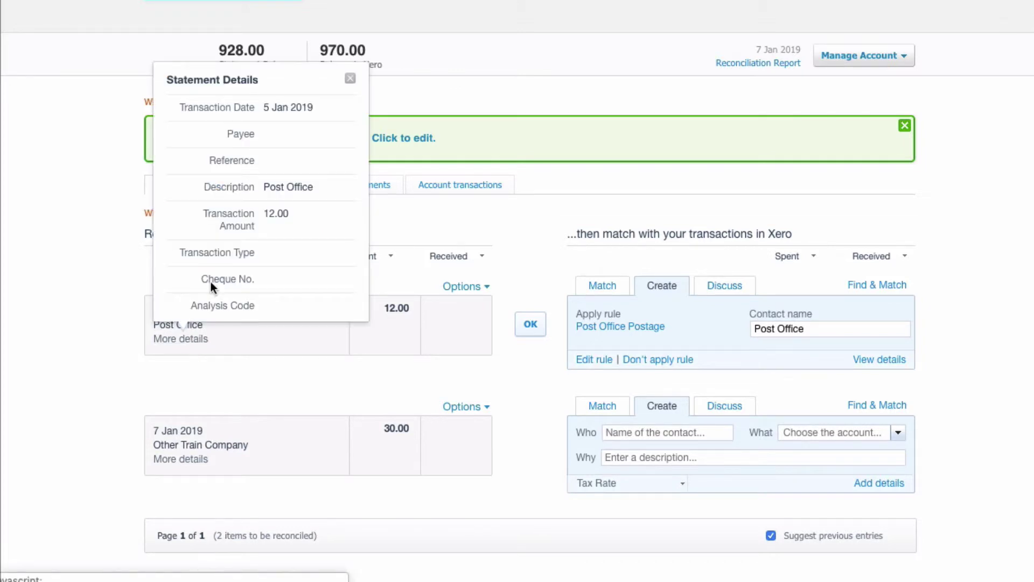
left_click(350, 79)
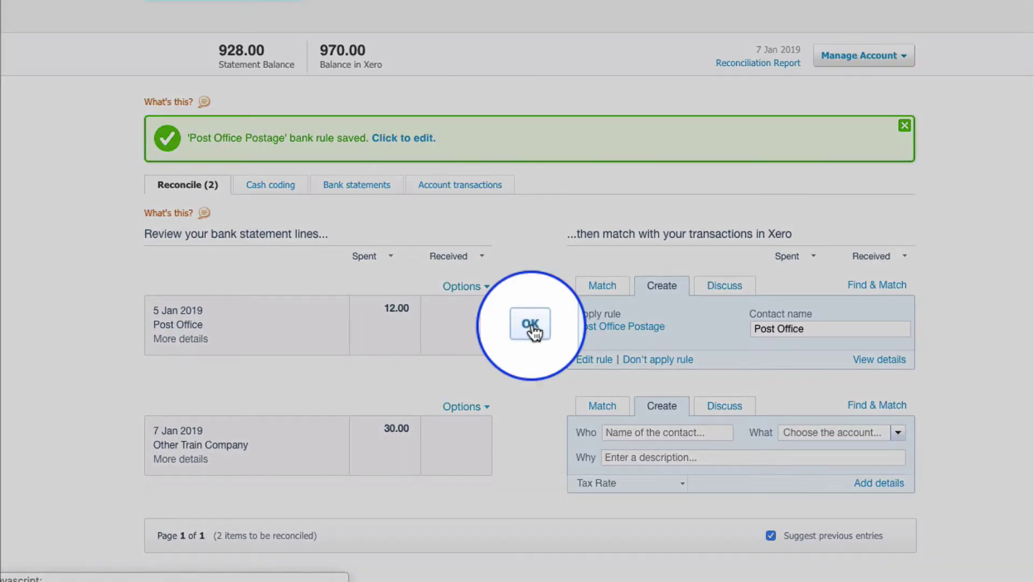
left_click(532, 324)
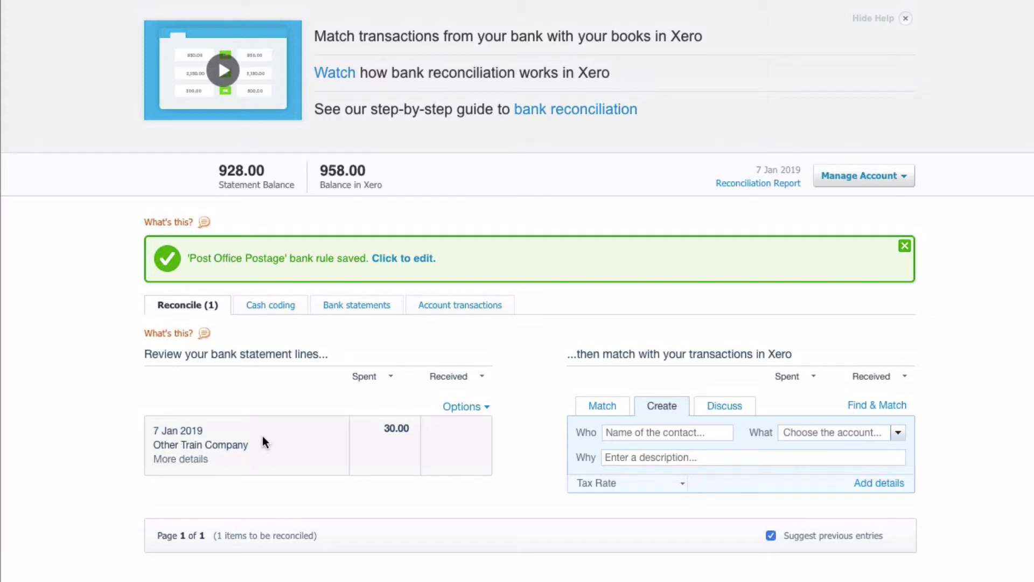
Navigate via Accounting > Bank accounts to Bank Rules and open the Train Travel rule.
left_click(467, 407)
left_click(474, 425)
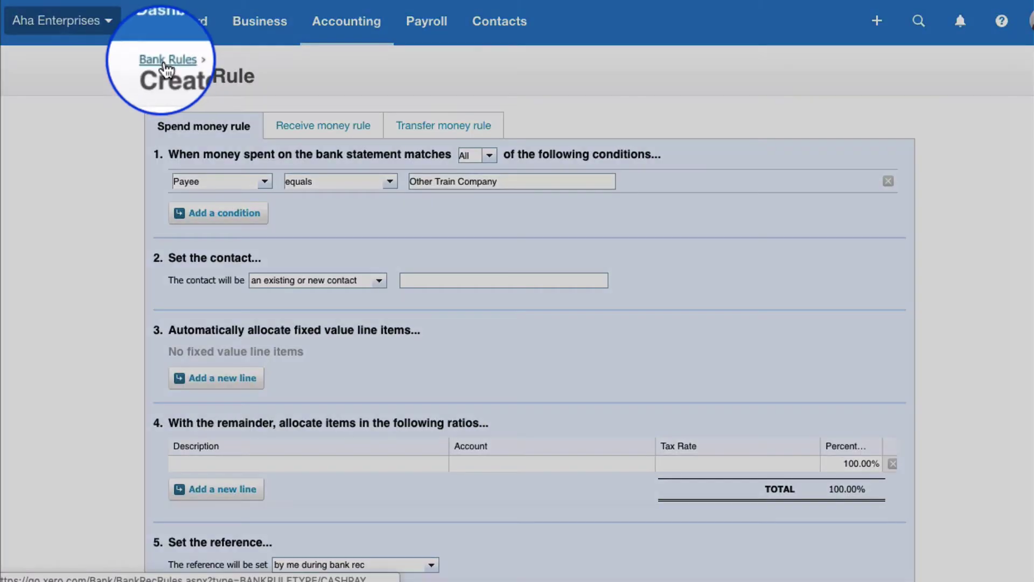
left_click(163, 61)
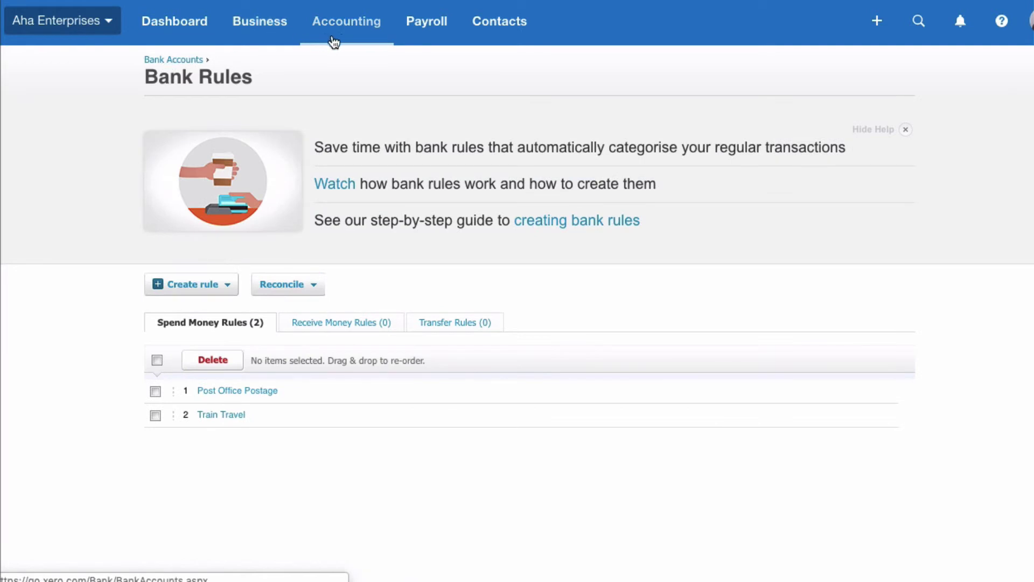
left_click(351, 29)
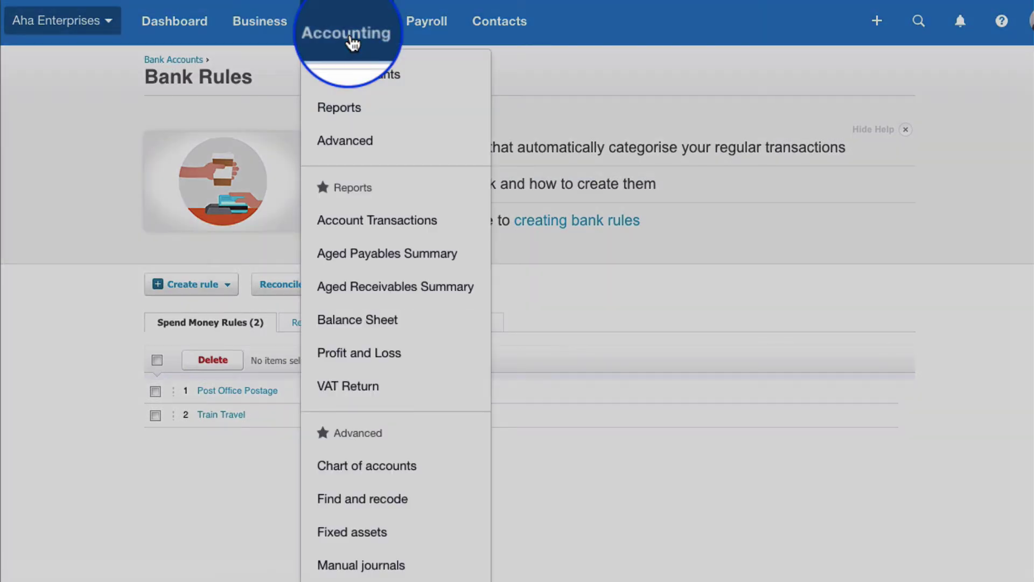
left_click(357, 75)
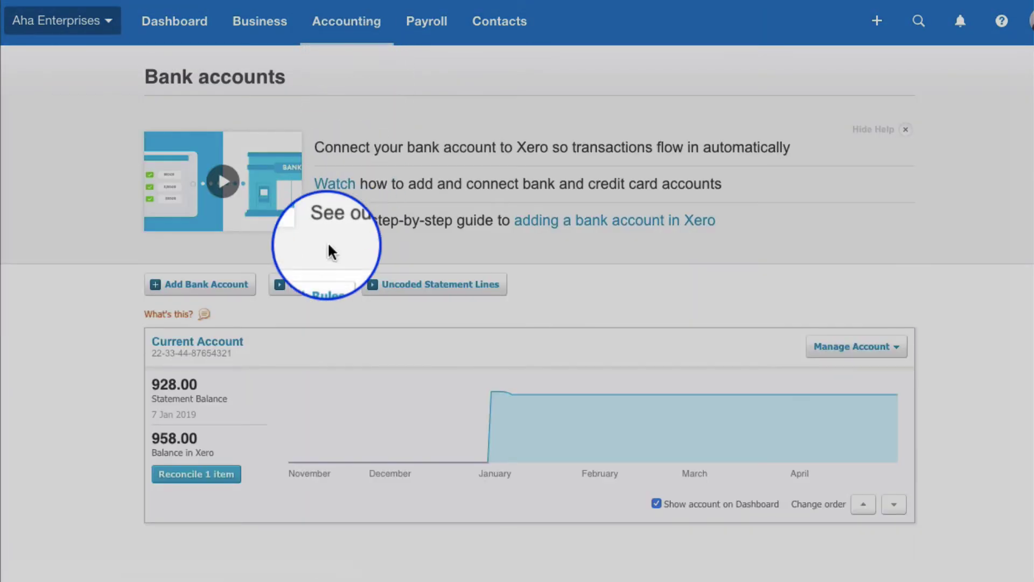
left_click(308, 291)
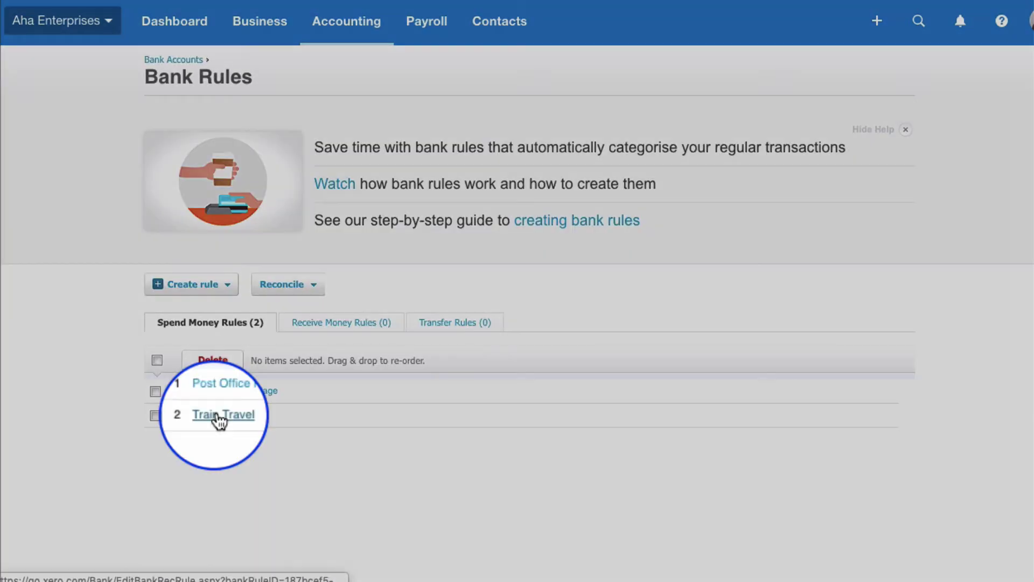
left_click(220, 418)
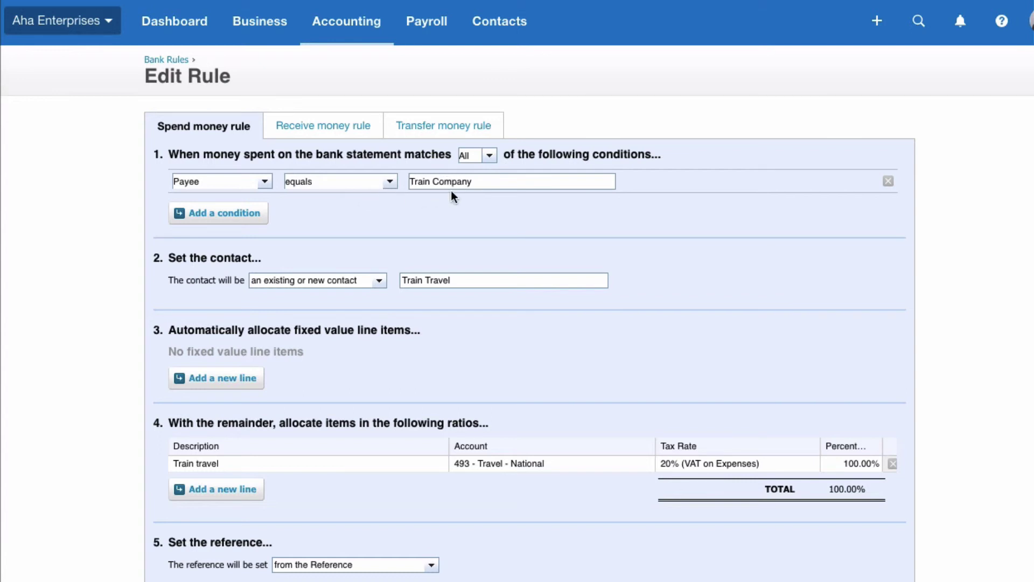
Change the Train Travel Payee condition from equals to contains and save the rule.
left_click(390, 182)
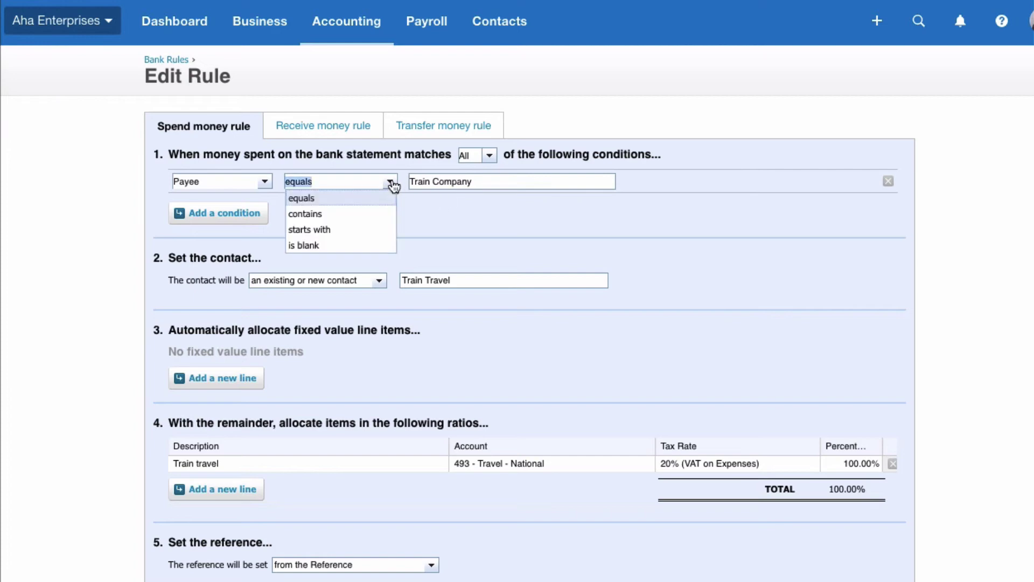
left_click(323, 216)
scroll(799, 328, "down", 7)
left_click(786, 392)
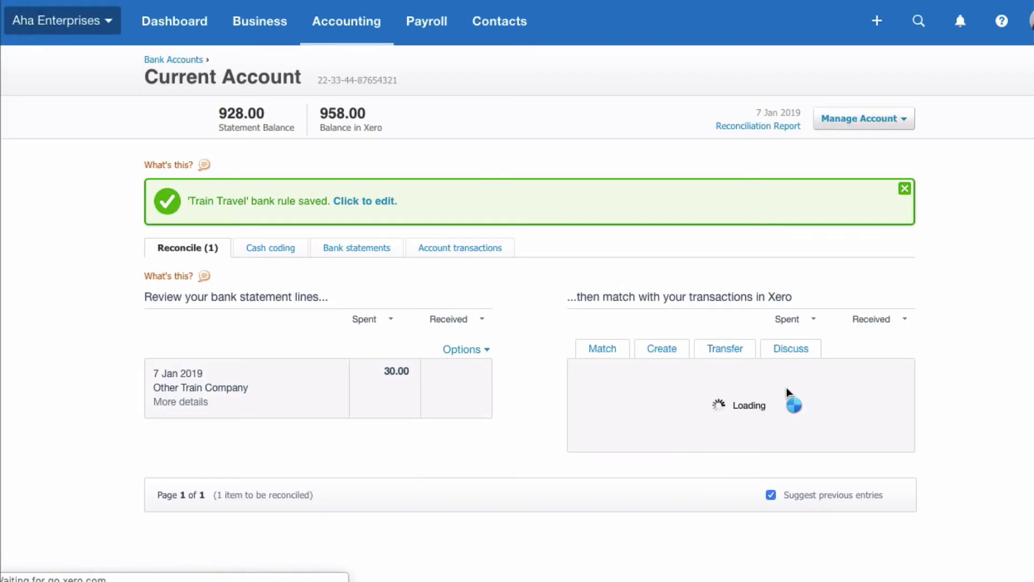
Check the statement details of the 7 Jan Other Train Company 30.00 line.
scroll(548, 315, "down", 2)
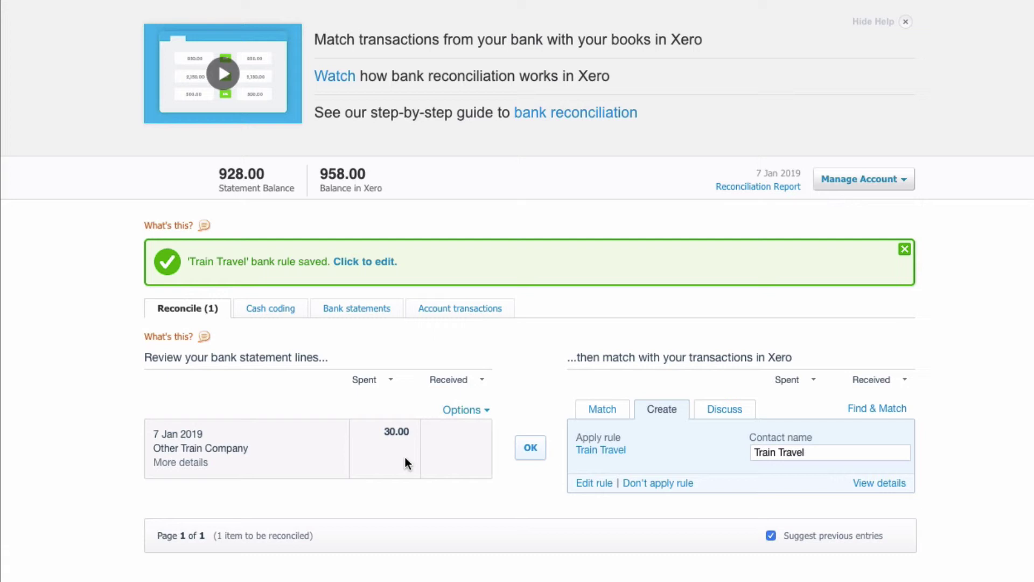
left_click(204, 461)
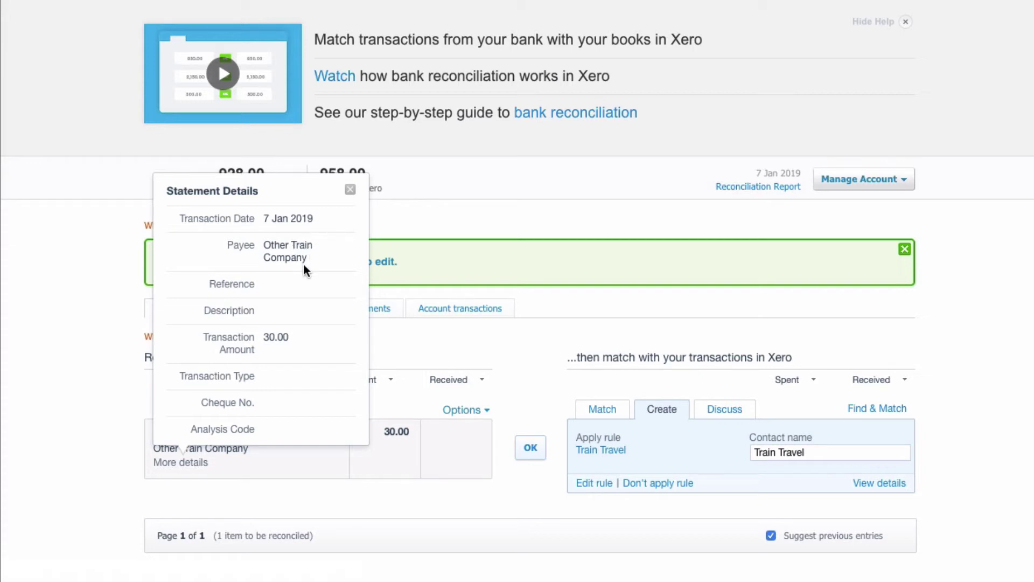
left_click(352, 189)
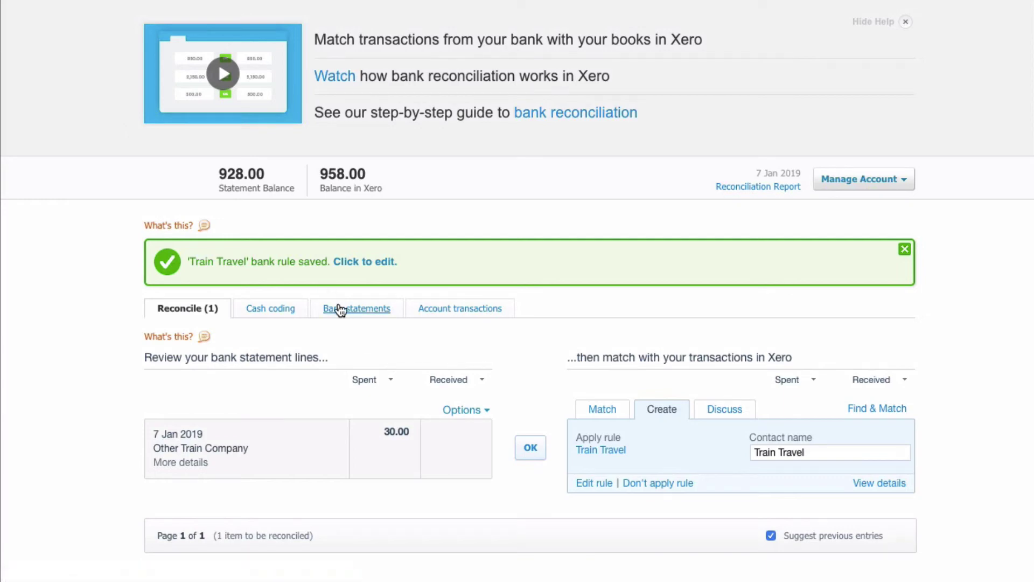
Go to the bank accounts' bank rules list and open the Train Travel rule for editing.
scroll(312, 183, "up", 2)
left_click(346, 33)
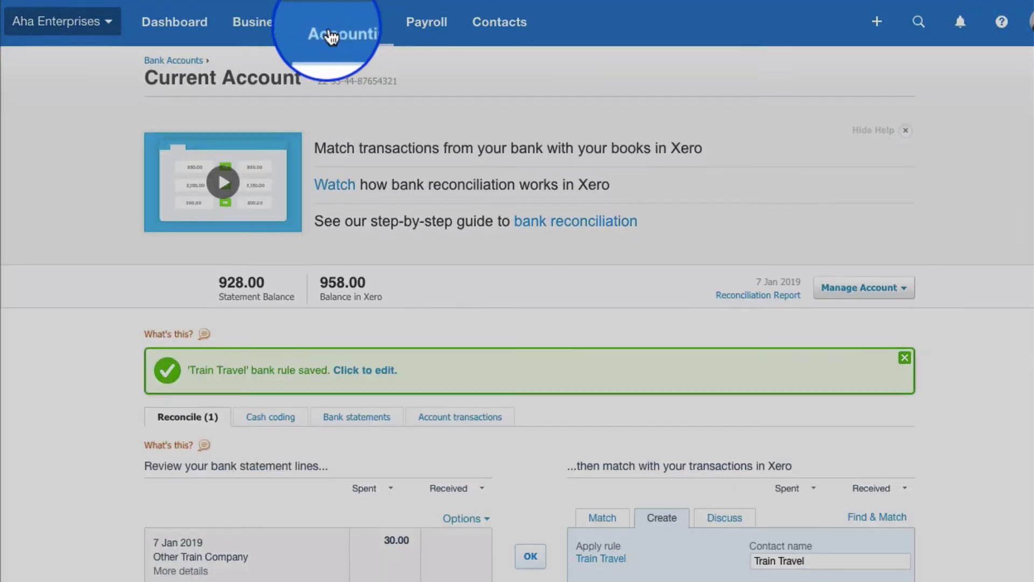
left_click(348, 74)
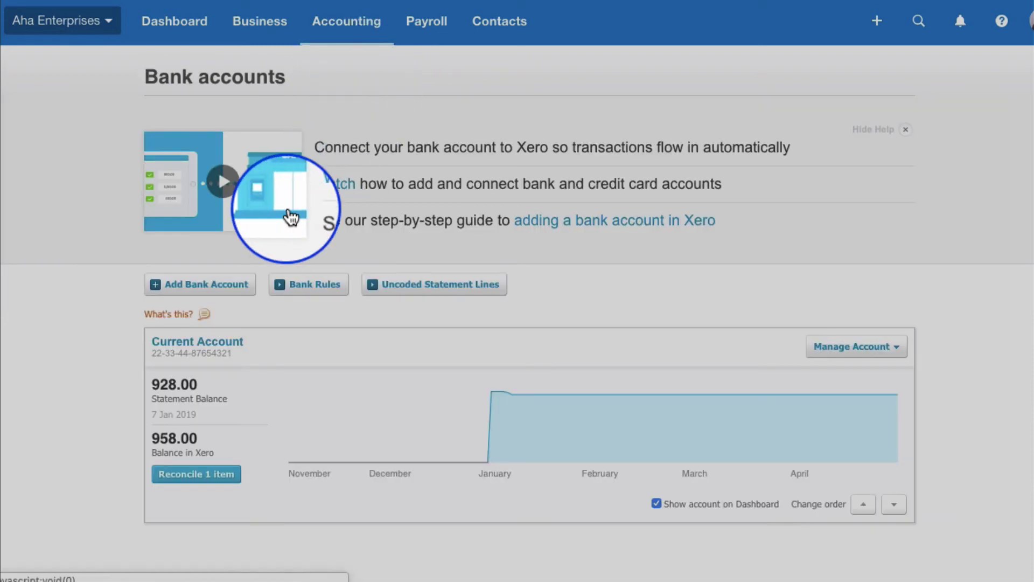
left_click(301, 290)
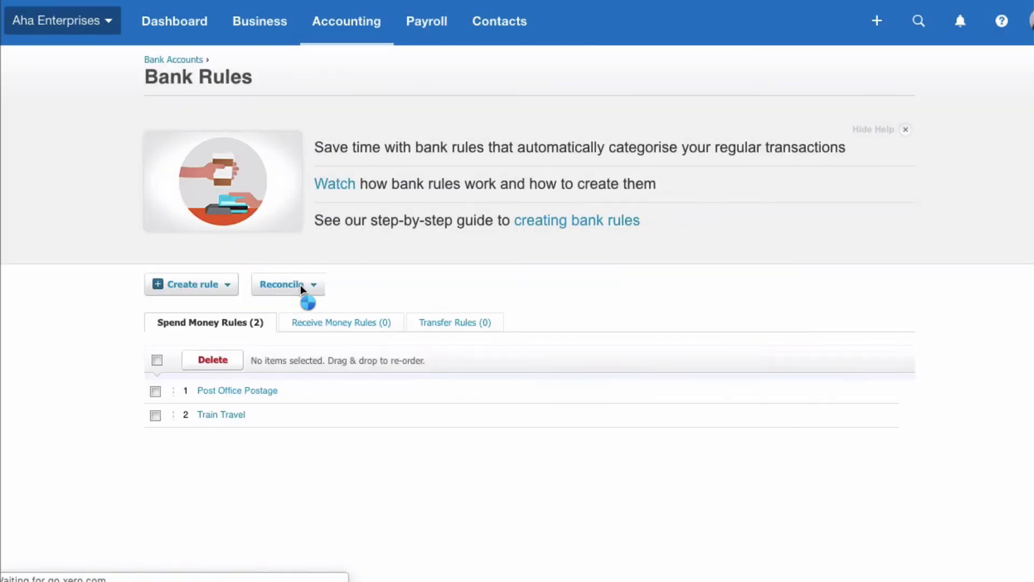
left_click(222, 416)
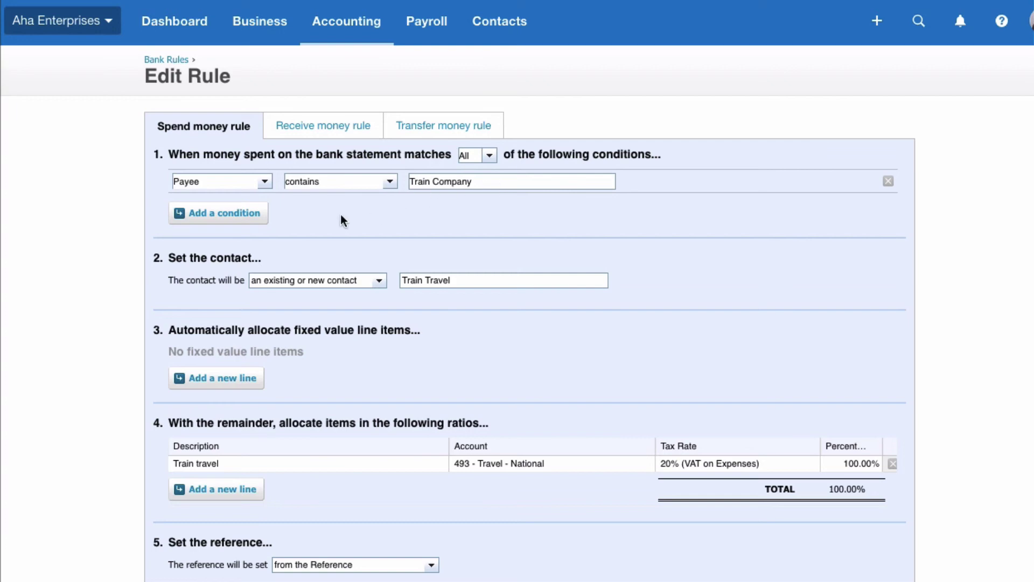
Add a second condition to the rule: Payee contains 'Virgin'.
left_click(240, 218)
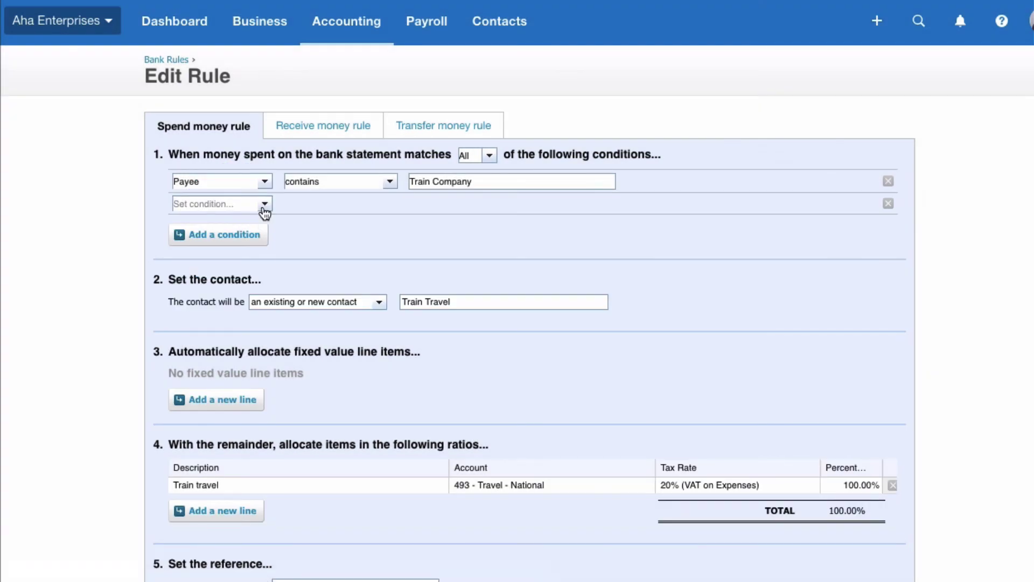
left_click(263, 210)
left_click(214, 221)
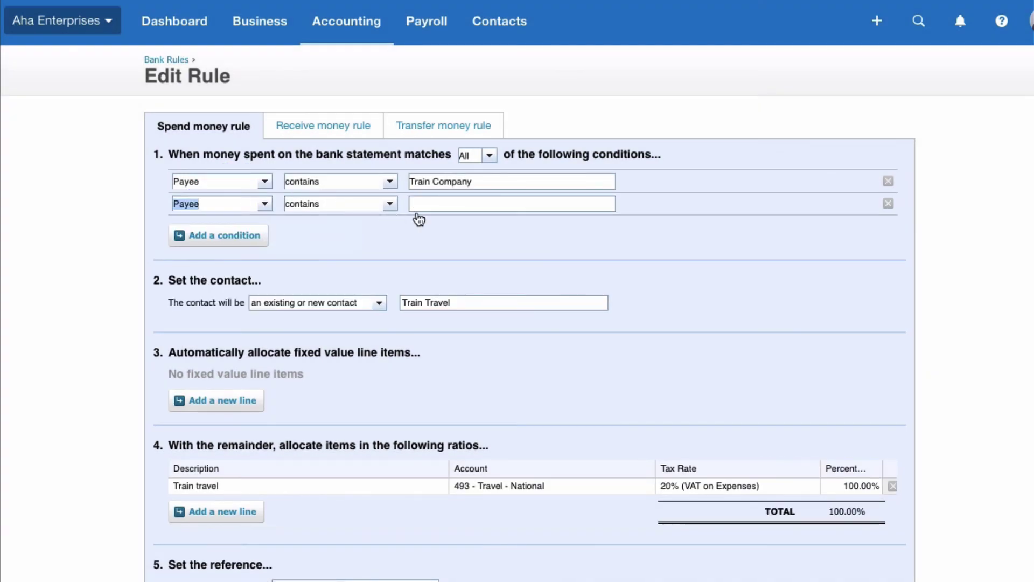
left_click(421, 205)
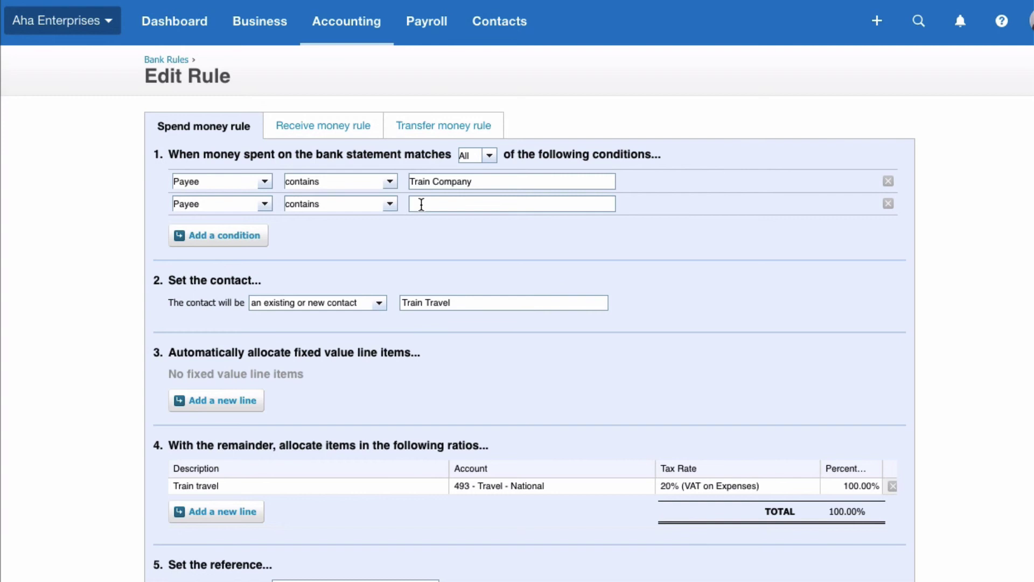
type("Virgin")
Make the rule match Any condition and save the updated Train Travel rule.
left_click(489, 155)
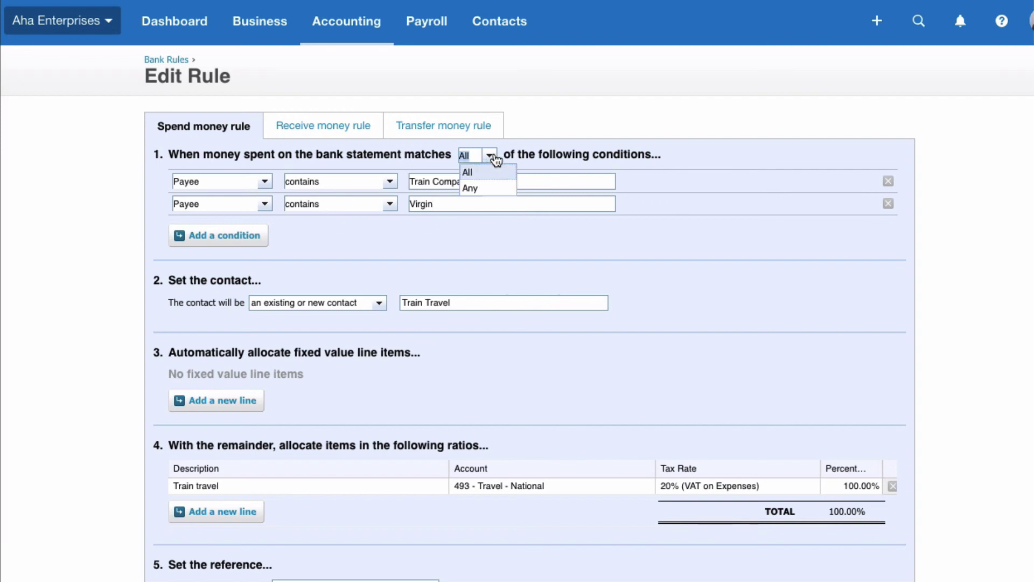
left_click(479, 188)
scroll(550, 226, "down", 8)
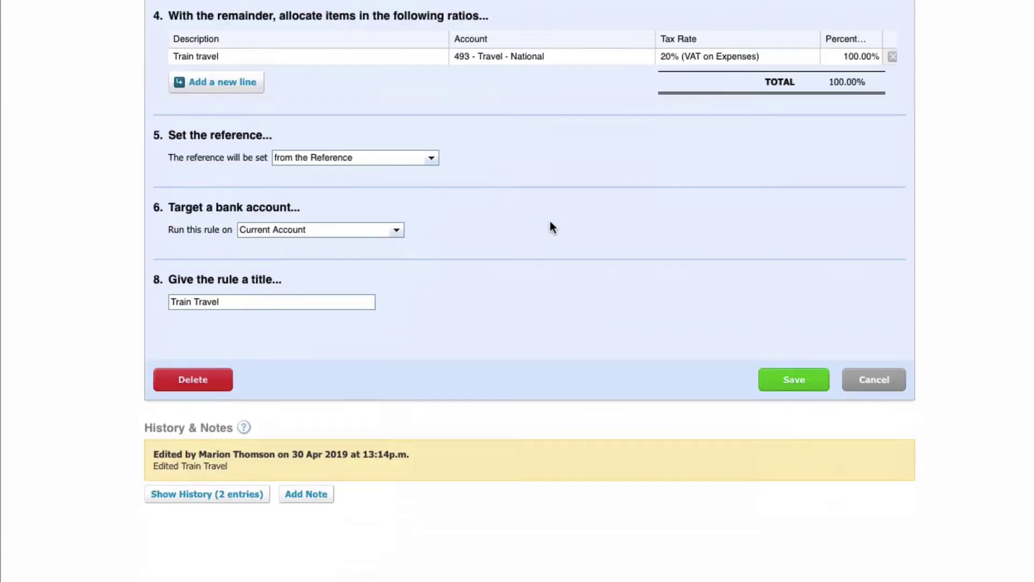
left_click(791, 366)
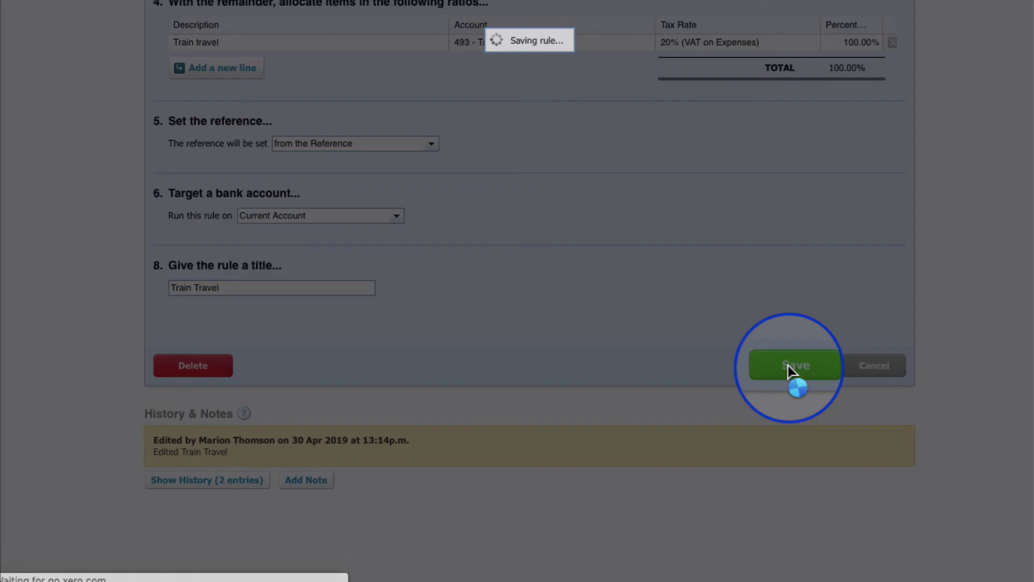
scroll(564, 348, "down", 3)
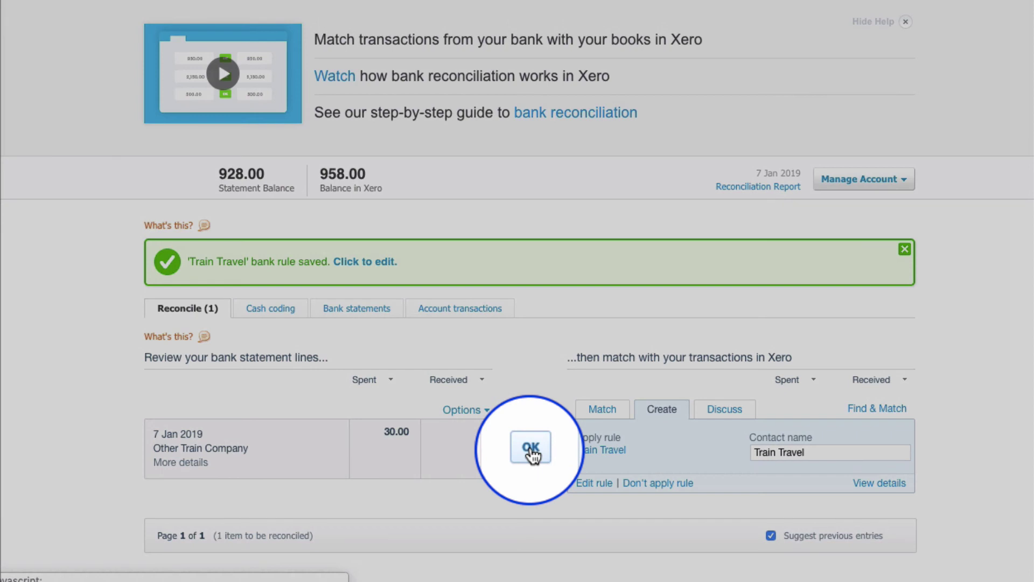
Reconcile the 7 Jan 2019 Other Train Company 30.00 line with the Train Travel rule.
left_click(531, 448)
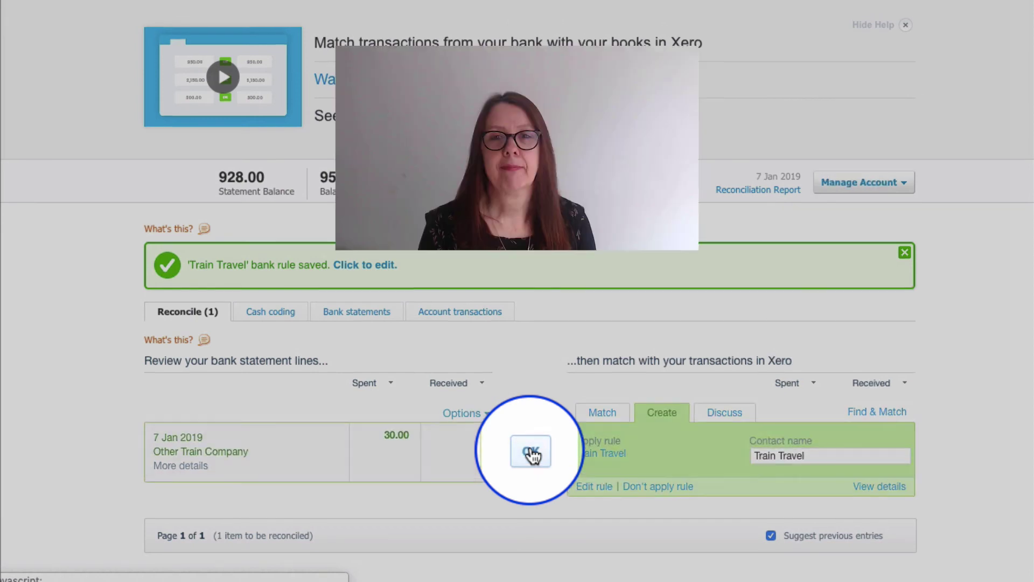